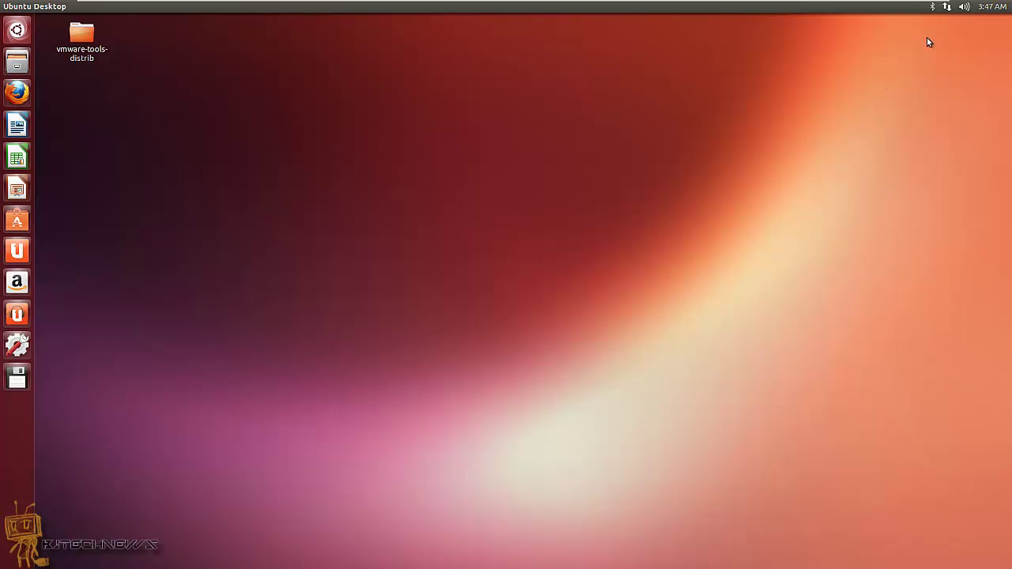
Step: Open the network connections editor and check the IP configuration of the bj-wds server before returning to bj-ubuntu
left_click(947, 6)
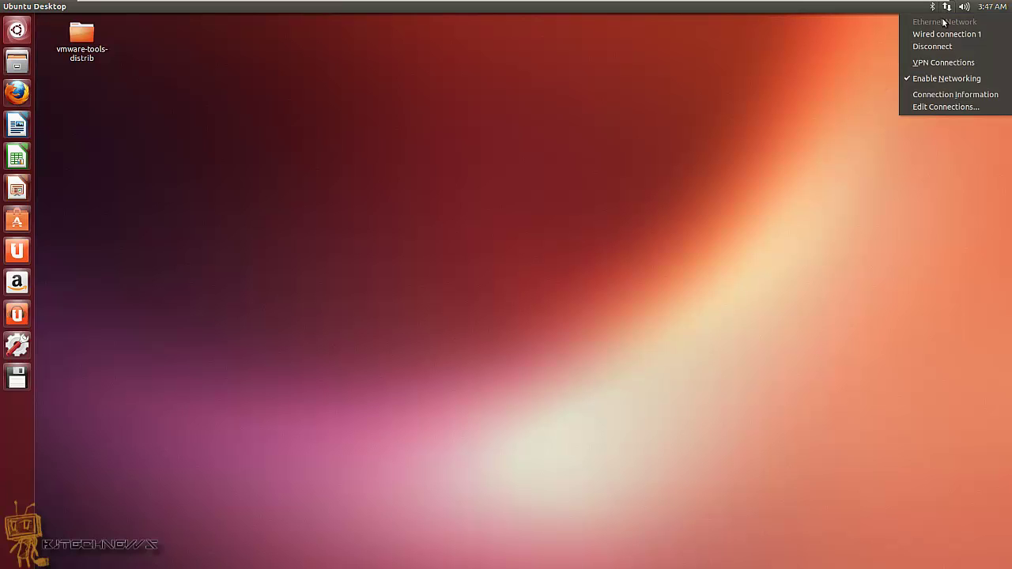
left_click(934, 108)
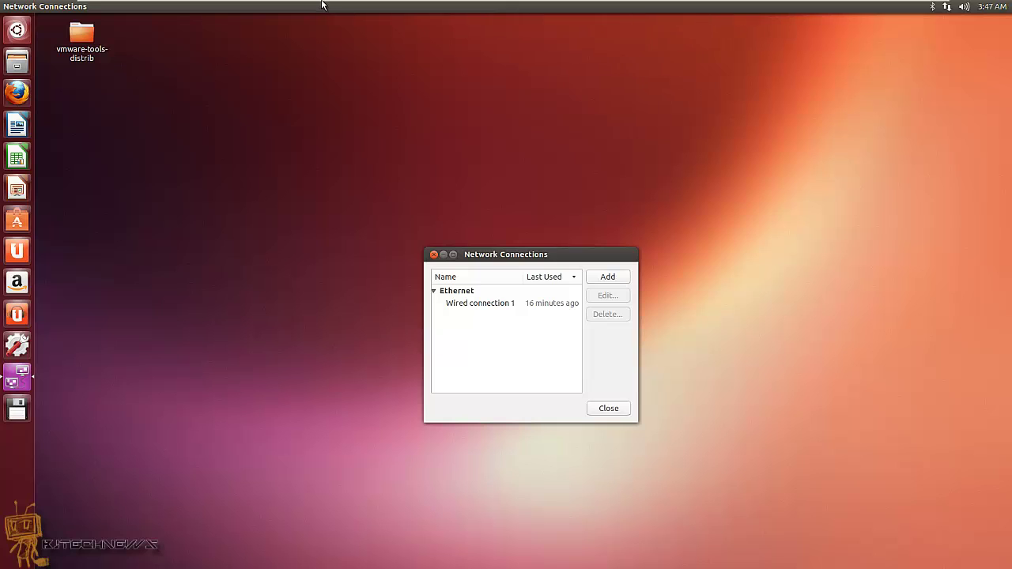
mouse_move(324, 4)
left_click(118, 8)
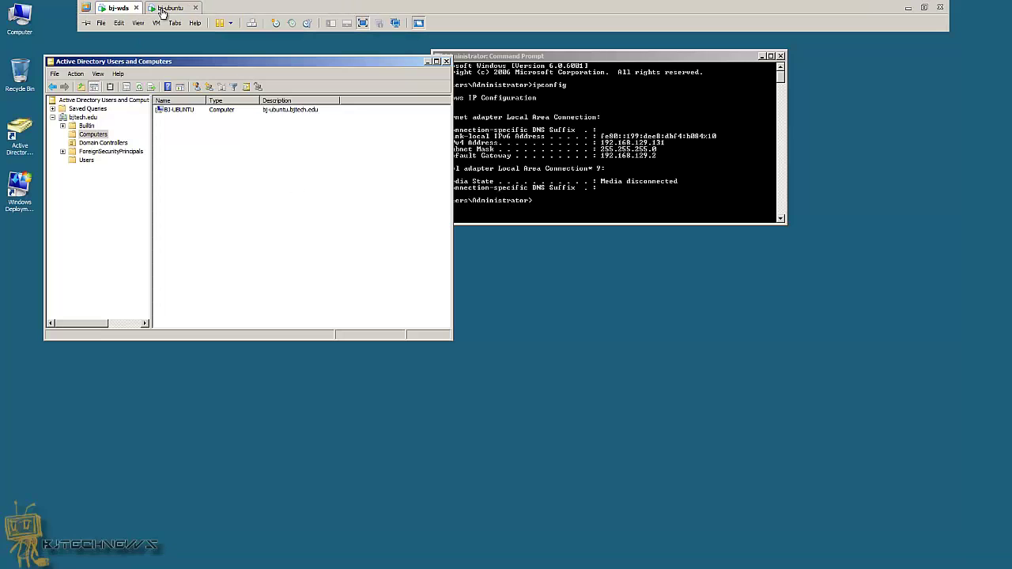
left_click(162, 10)
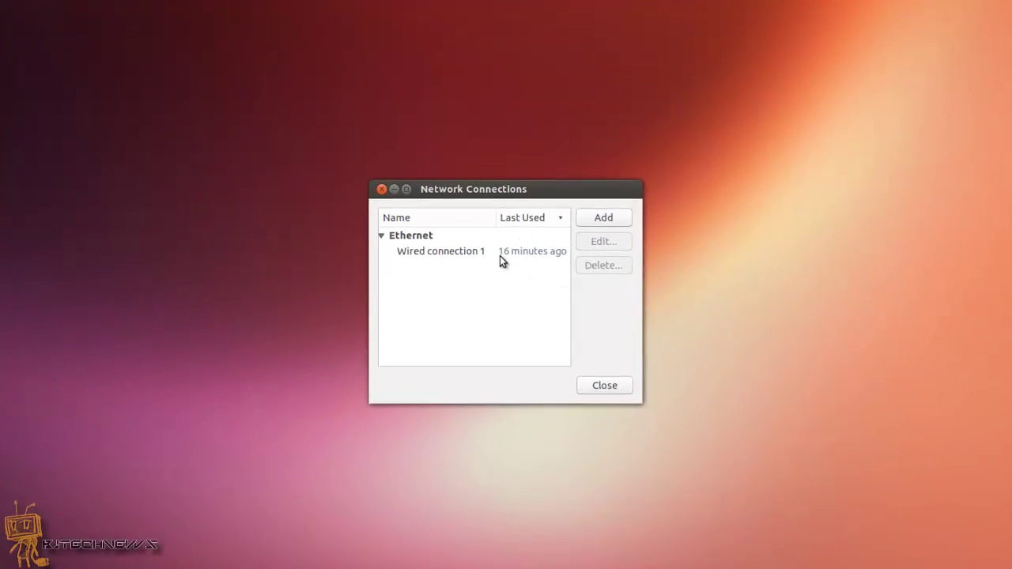
Step: Edit Wired connection 1 and set its IPv4 method to Manual
left_click(498, 254)
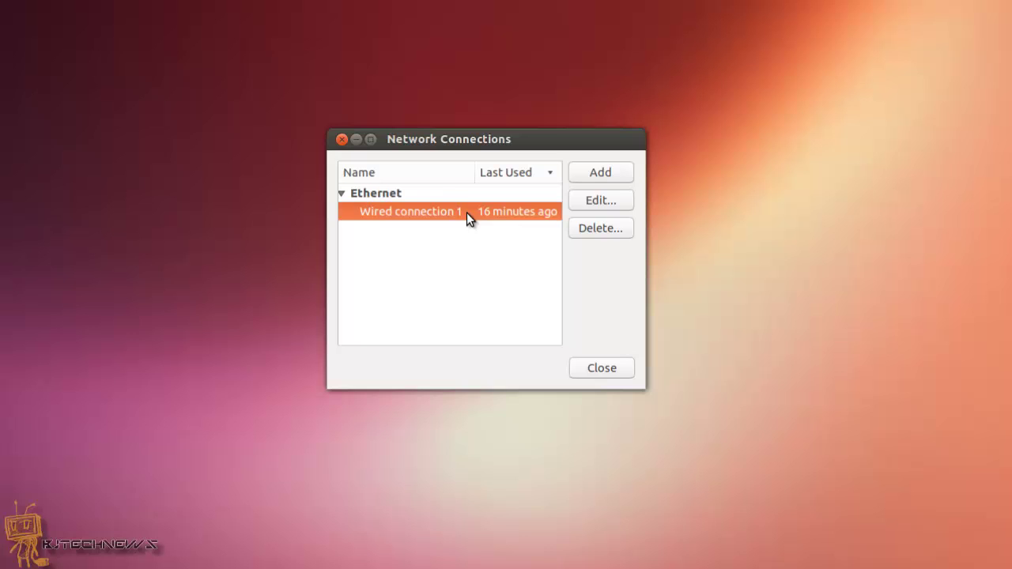
left_click(596, 204)
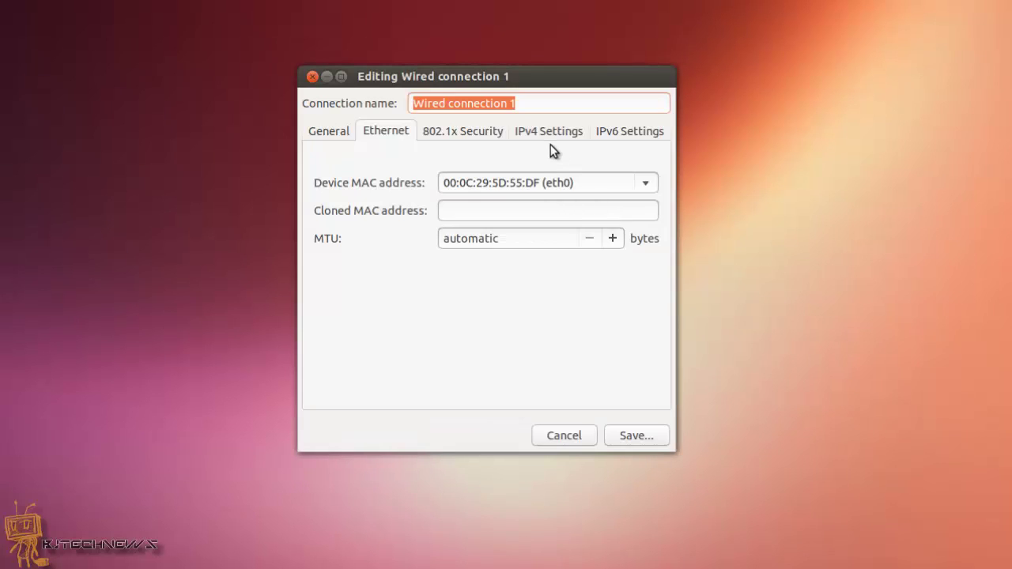
left_click(546, 133)
left_click(555, 167)
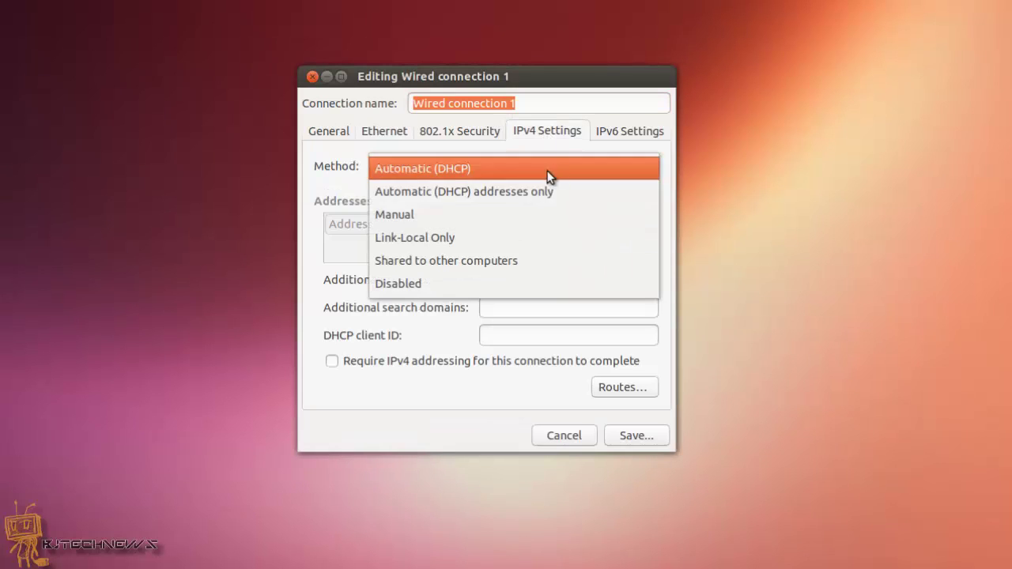
left_click(490, 219)
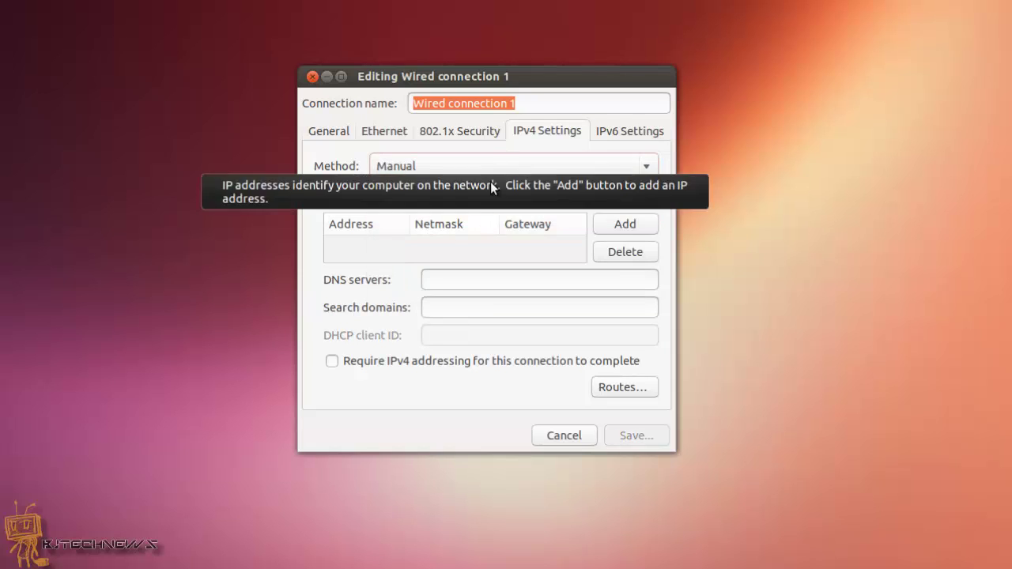
Step: Move the connection editor aside and run nm-tool in a new terminal to read the current network settings
left_click_drag(526, 79, 368, 49)
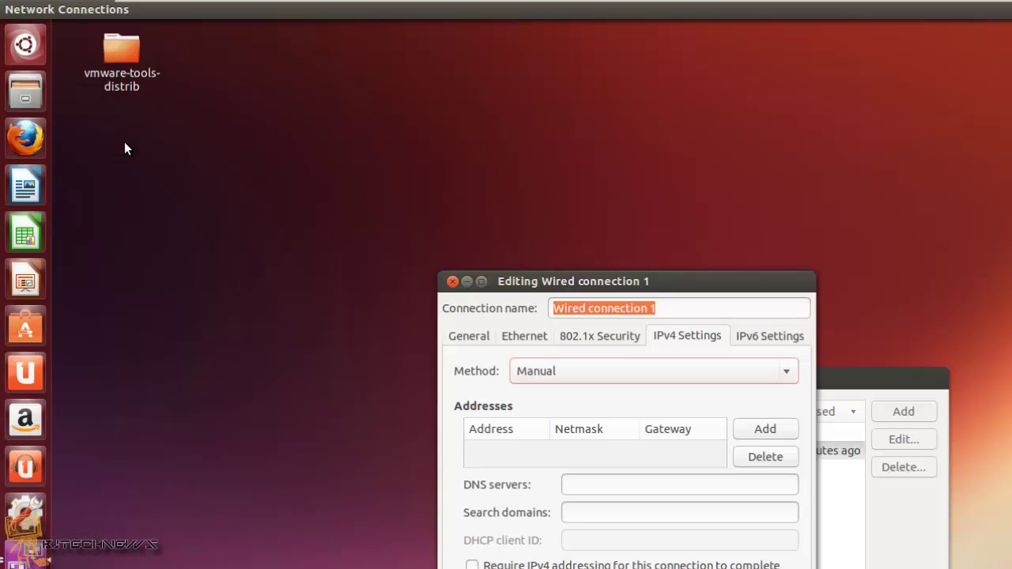
key("ctrl+alt+t")
type("n")
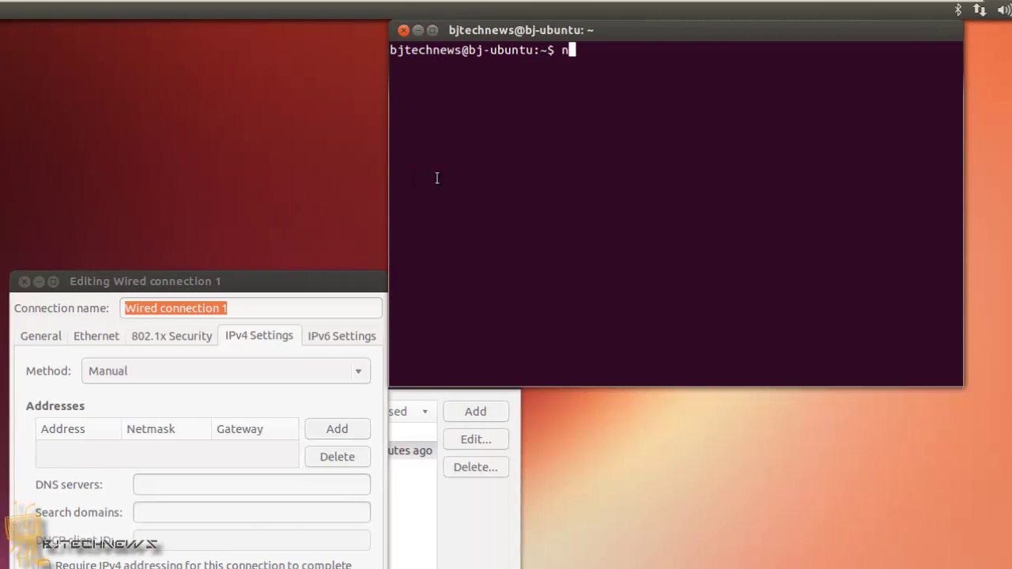
type("m-tool")
key("Return")
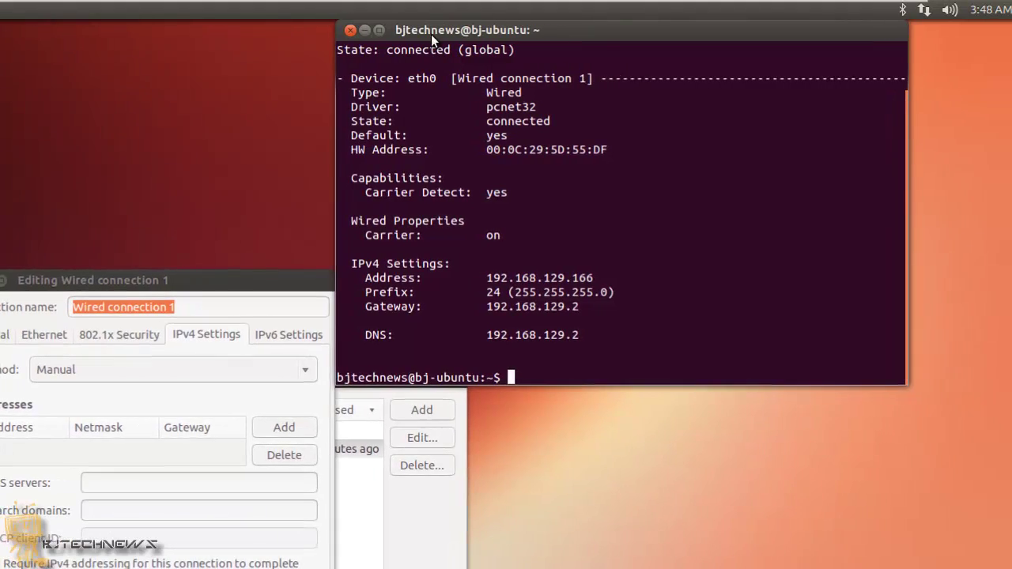
Step: Add an IPv4 address entry for Wired connection 1 with the address 192.168.129.166
left_click(95, 450)
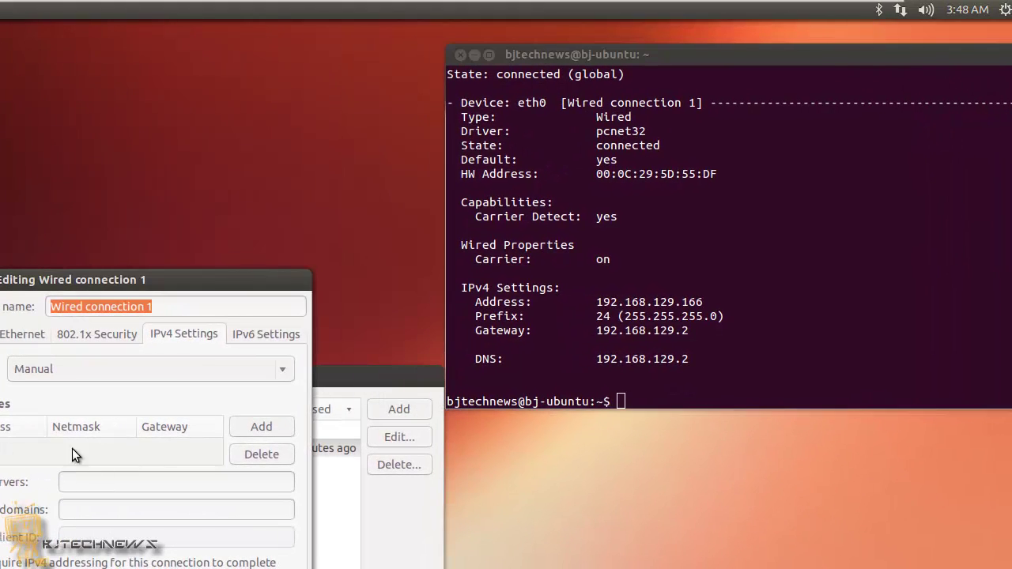
left_click(263, 431)
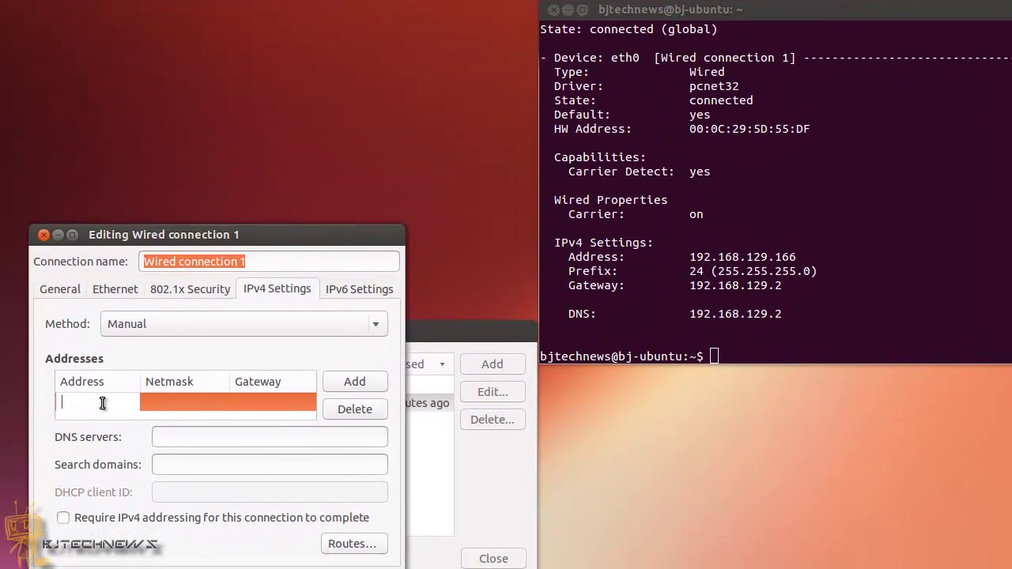
key("Tab")
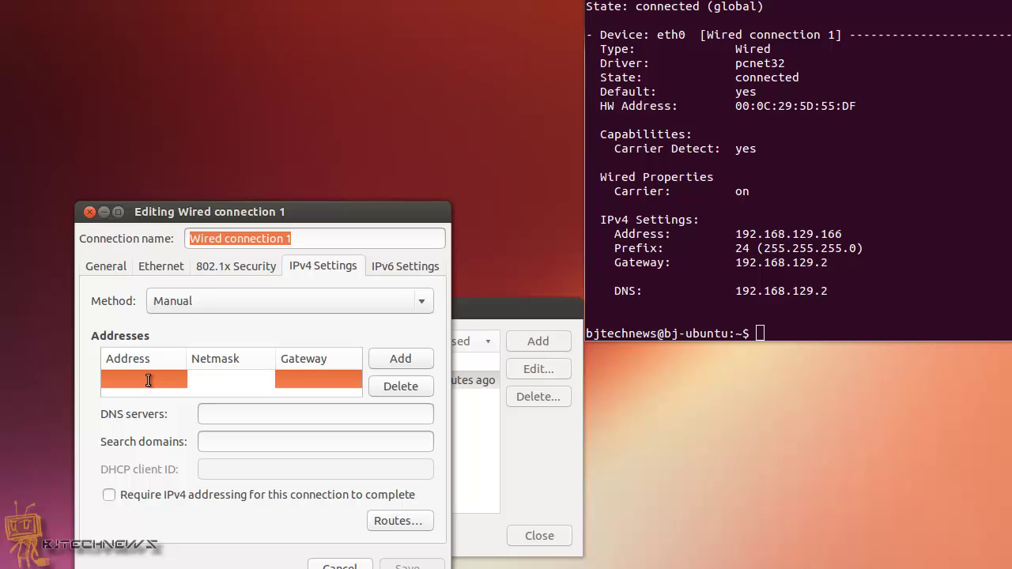
left_click(148, 380)
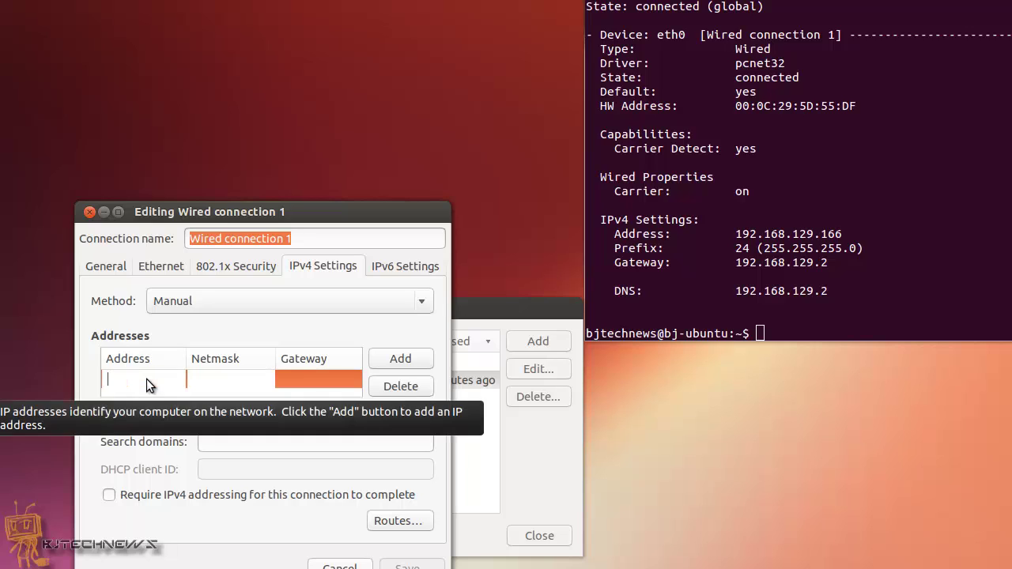
type("192.")
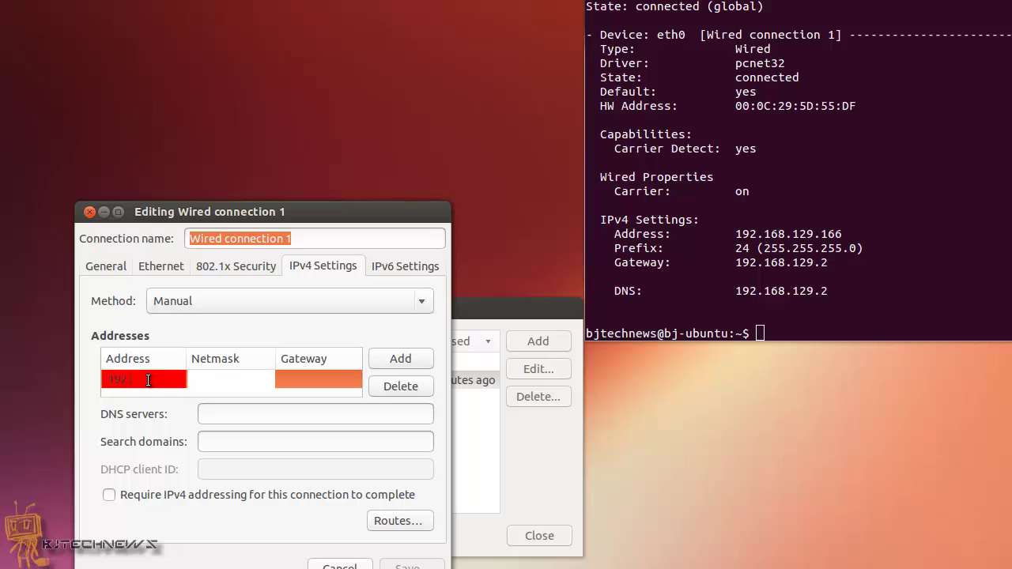
type("168.129.166")
key("Tab")
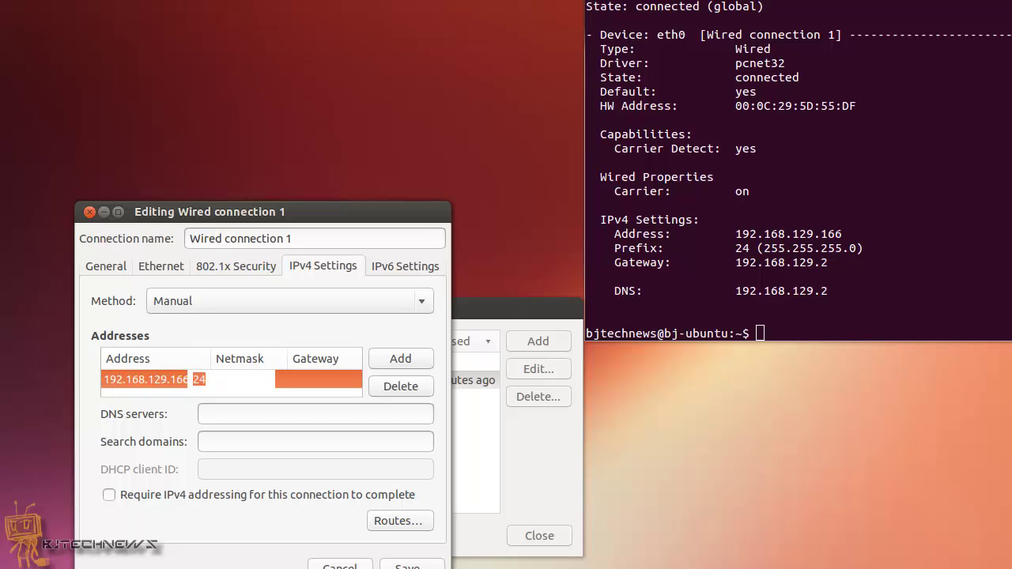
Step: Set the address entry's netmask to 255.255.255.0 and its gateway to 192.168.129.2
type("255.2")
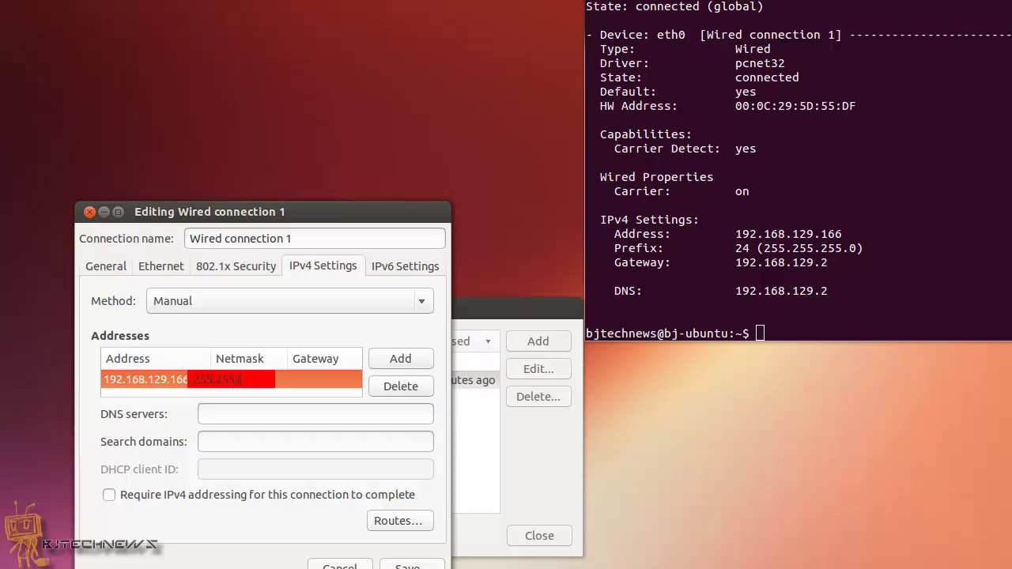
type("55.255.0")
key("Tab")
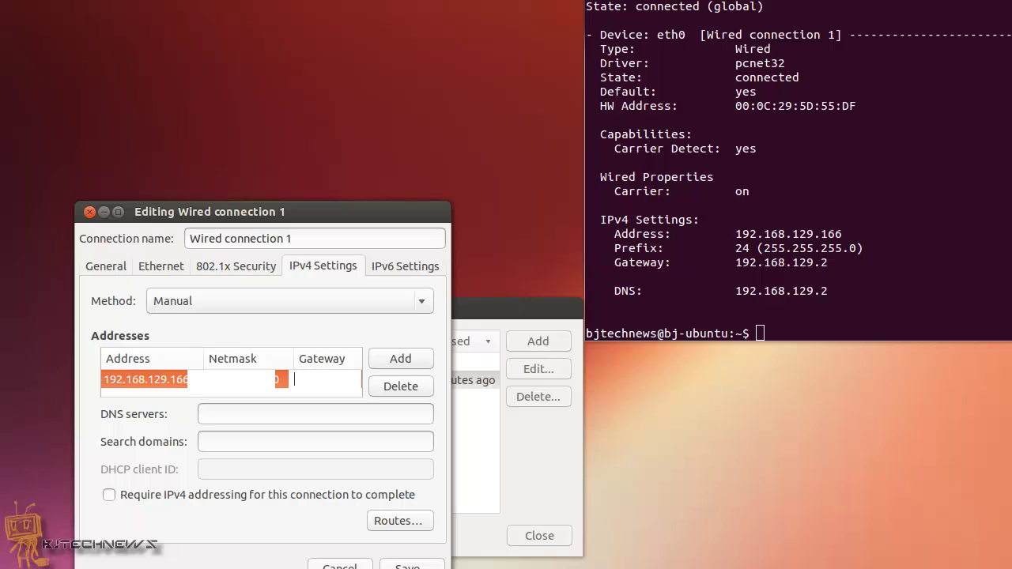
type("1")
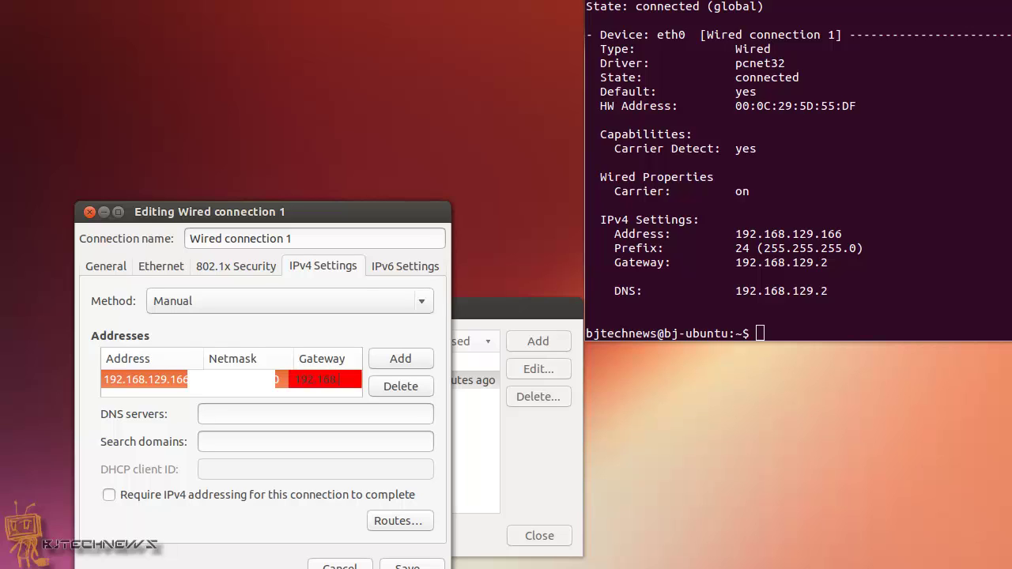
type("92.168.129.2")
key("Tab")
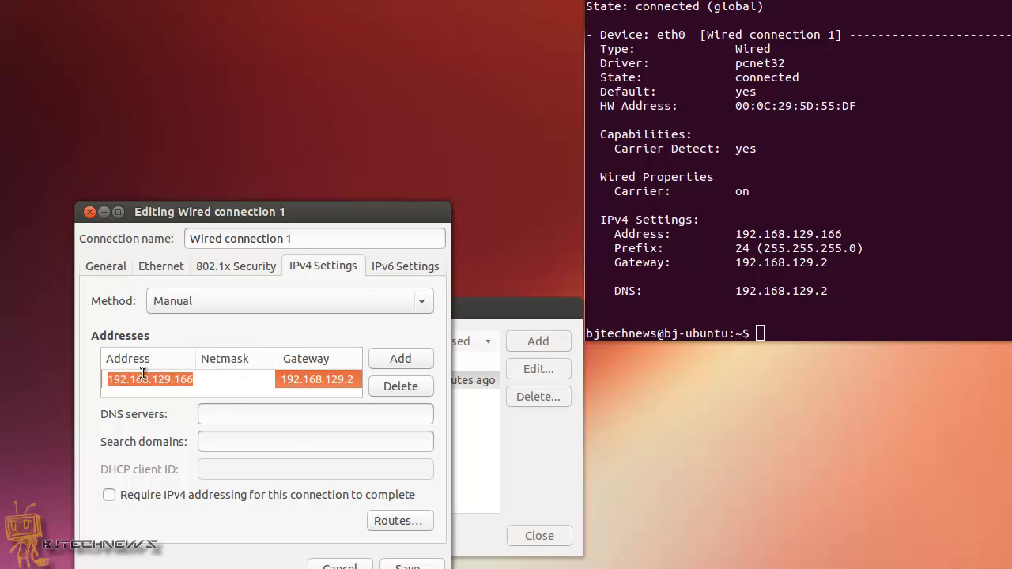
key("Tab")
type("255")
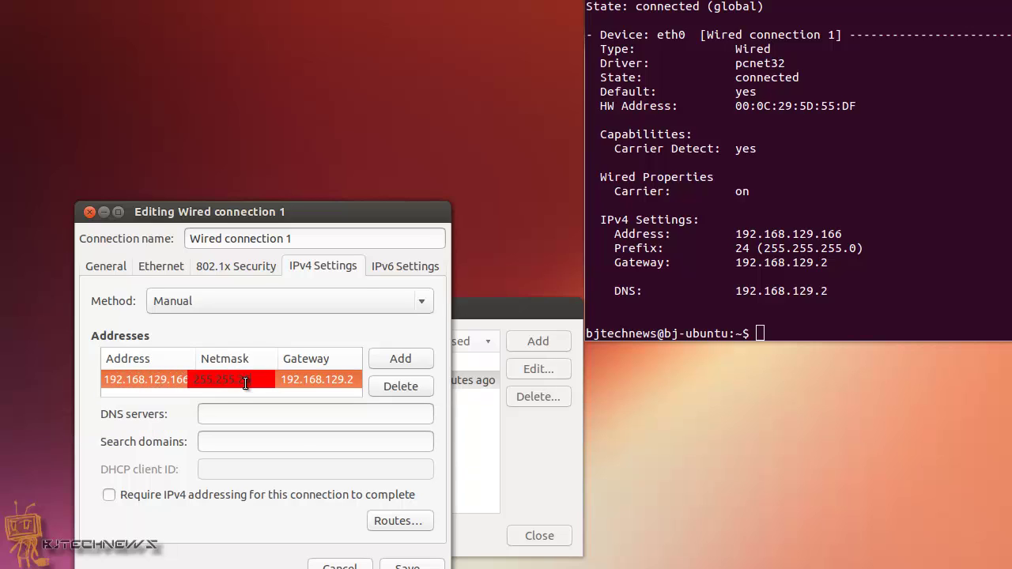
type(".255.255.0")
Step: Set the DNS server to 192.168.129.131 and save the Wired connection 1 settings
left_click(246, 415)
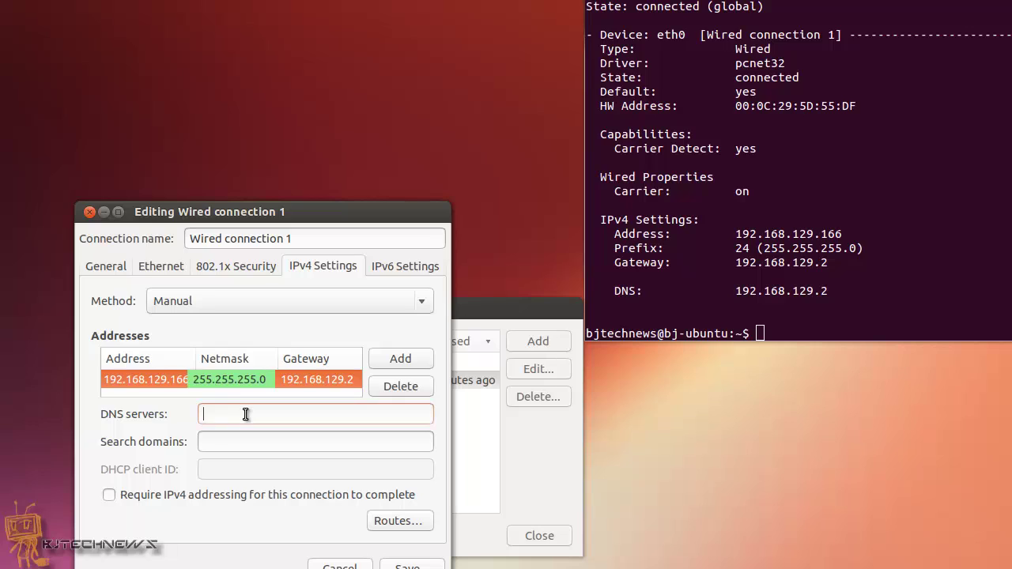
type("192.")
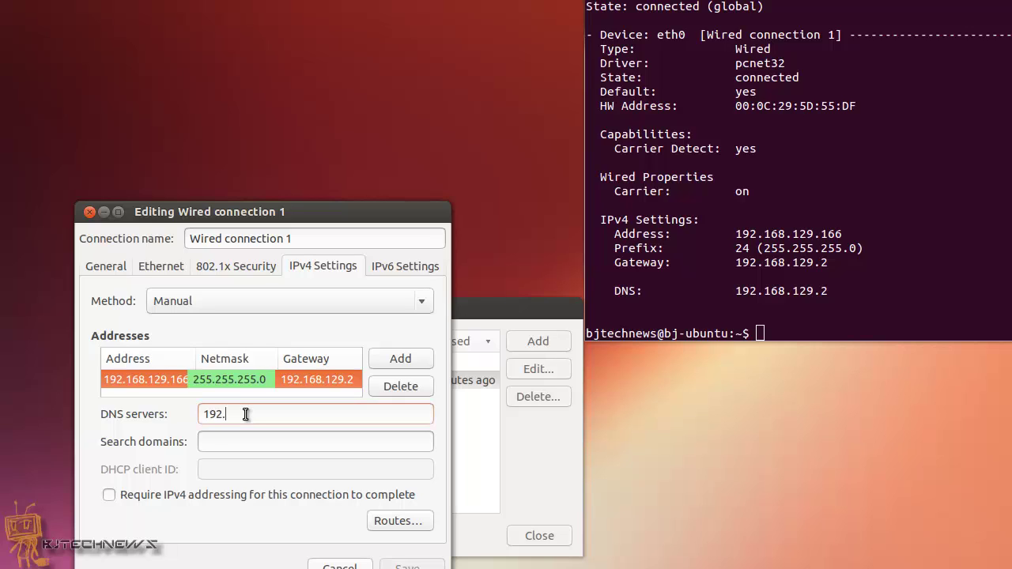
type("168.129.131")
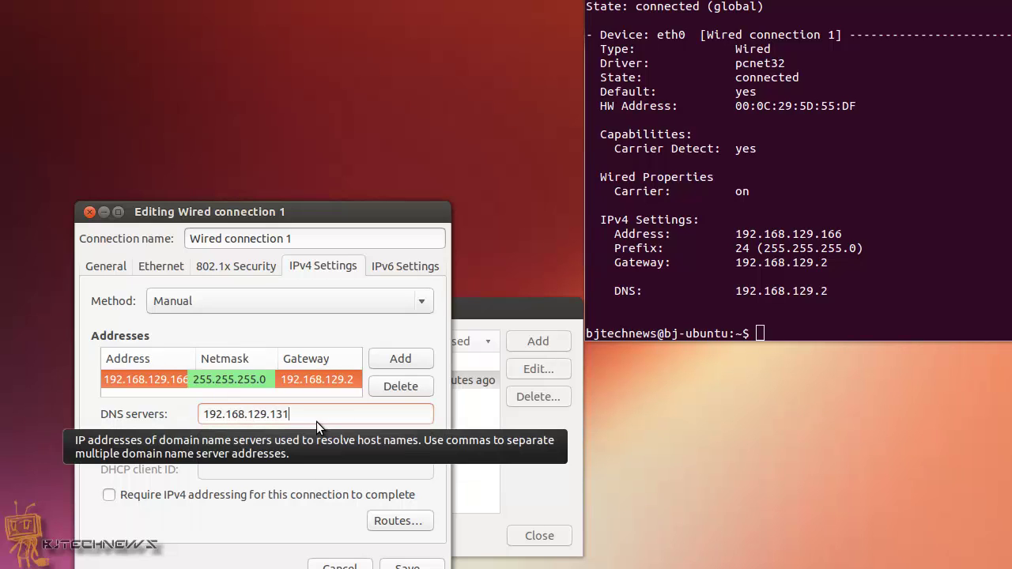
left_click_drag(322, 419, 186, 417)
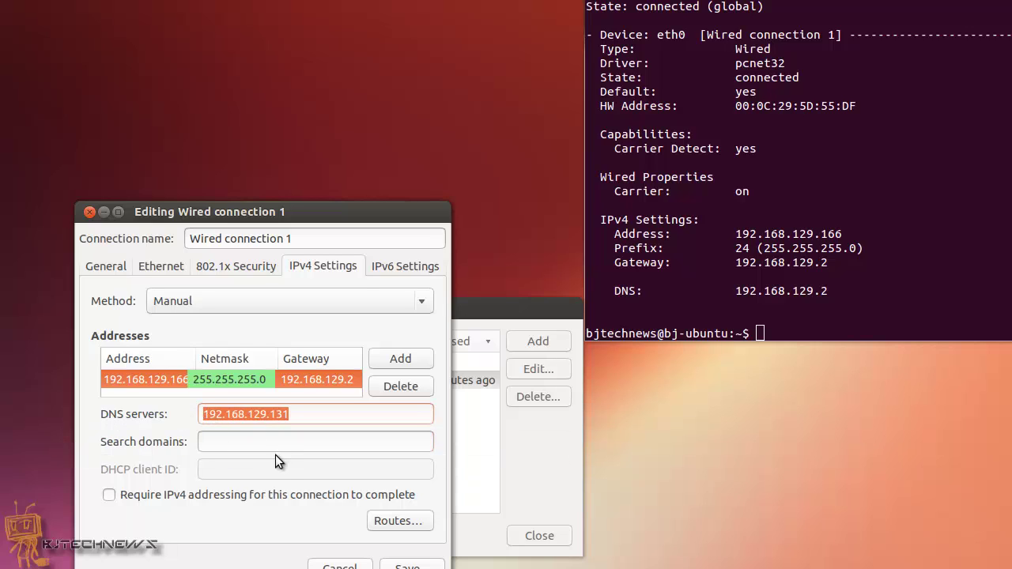
left_click(408, 567)
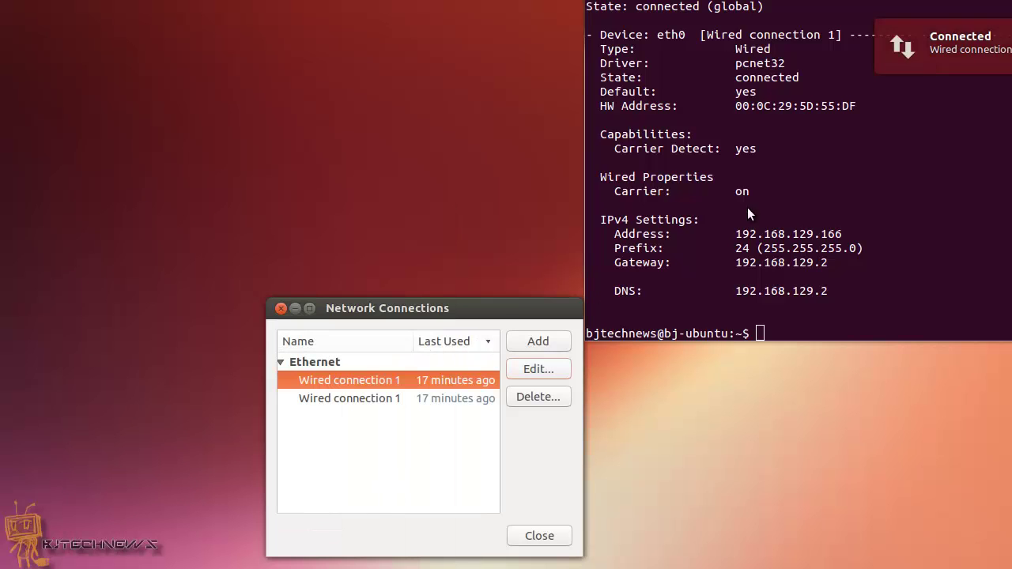
Step: Return to the terminal, enlarge its window and clear the output
left_click(730, 227)
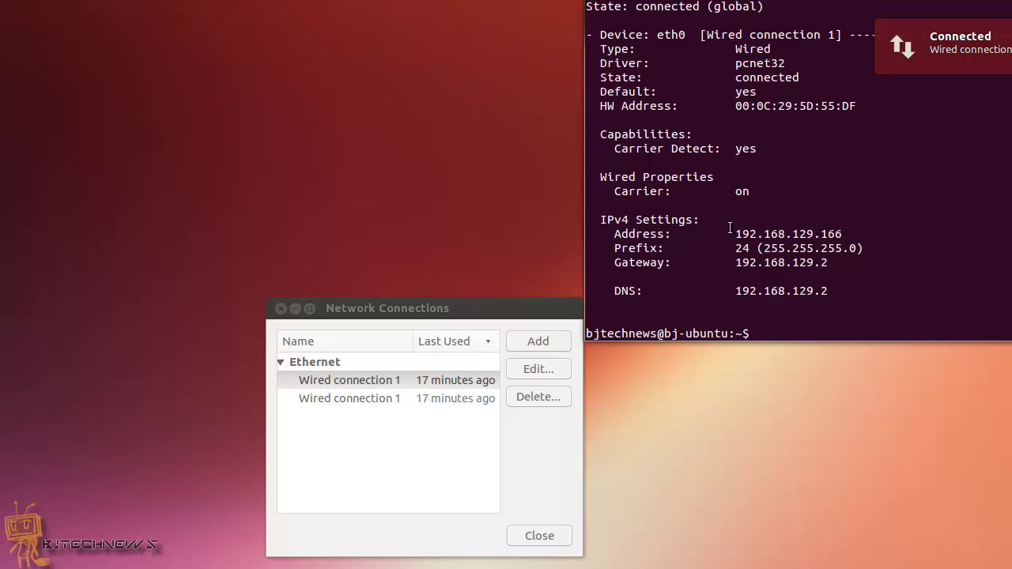
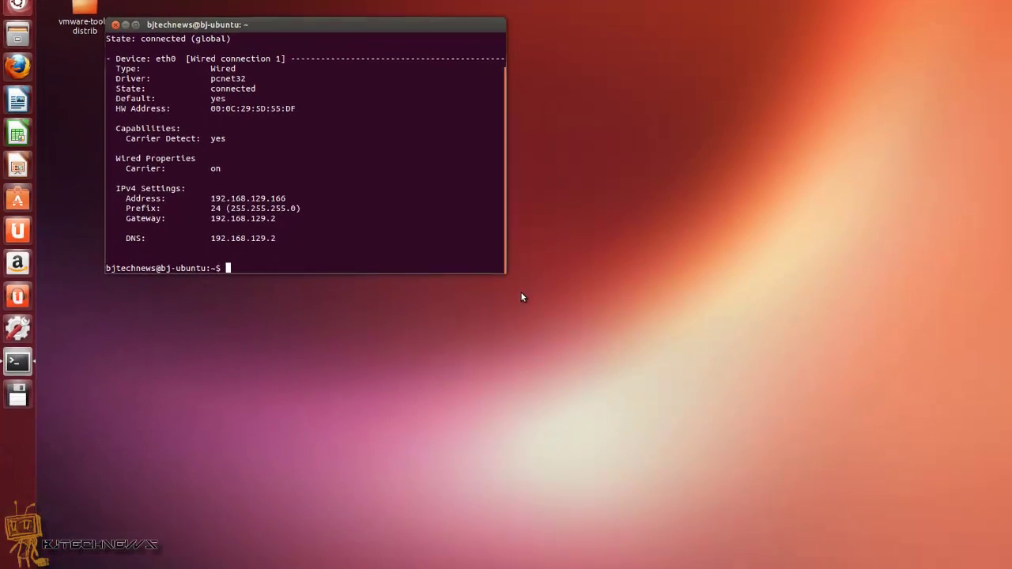
left_click_drag(472, 252, 681, 375)
type("clear")
key("Return")
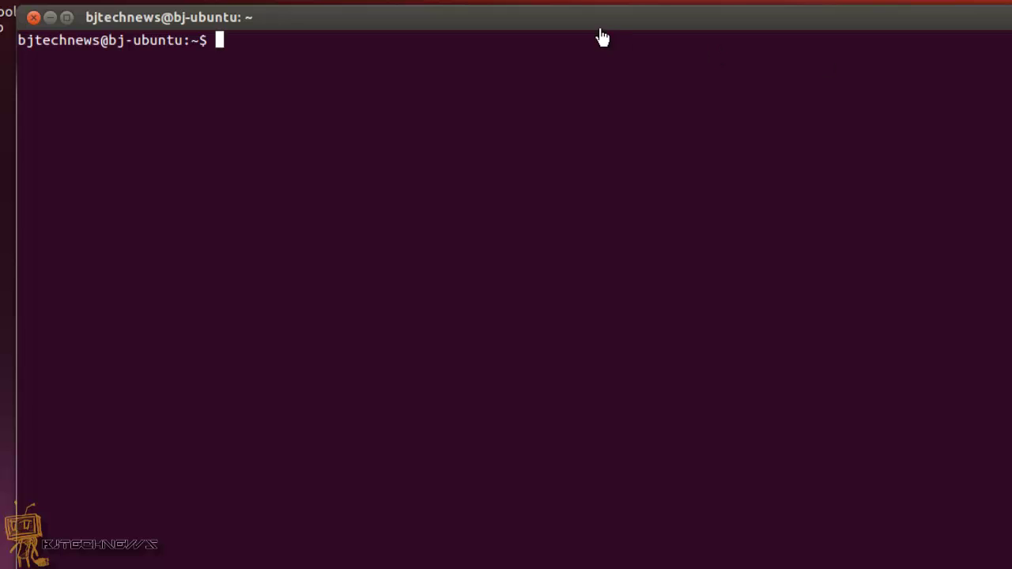
Step: Install the package with "sudo apt-get install likewise-open5", entering the sudo password and accepting the installation
right_click(250, 63)
left_click(299, 169)
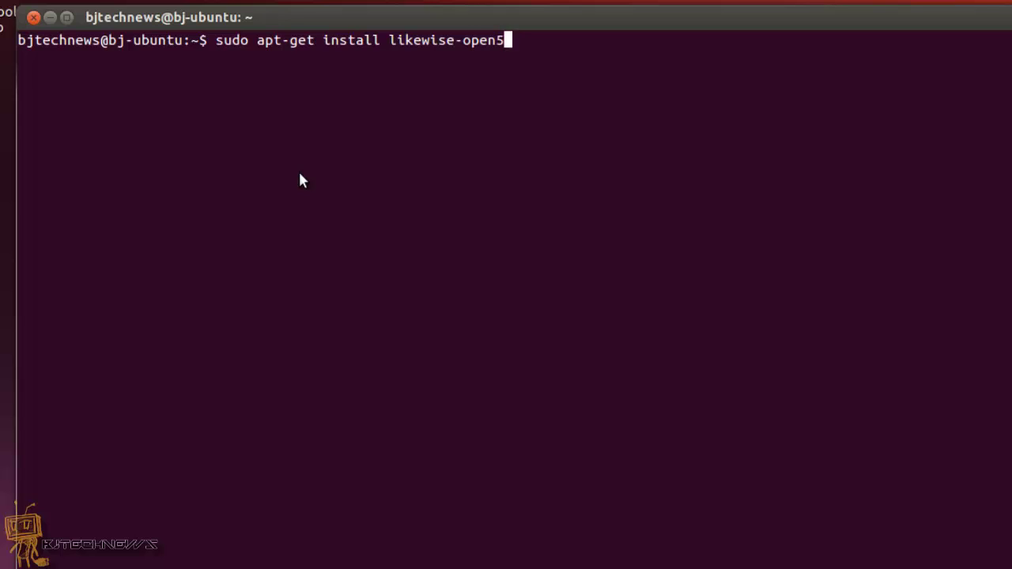
key("Return")
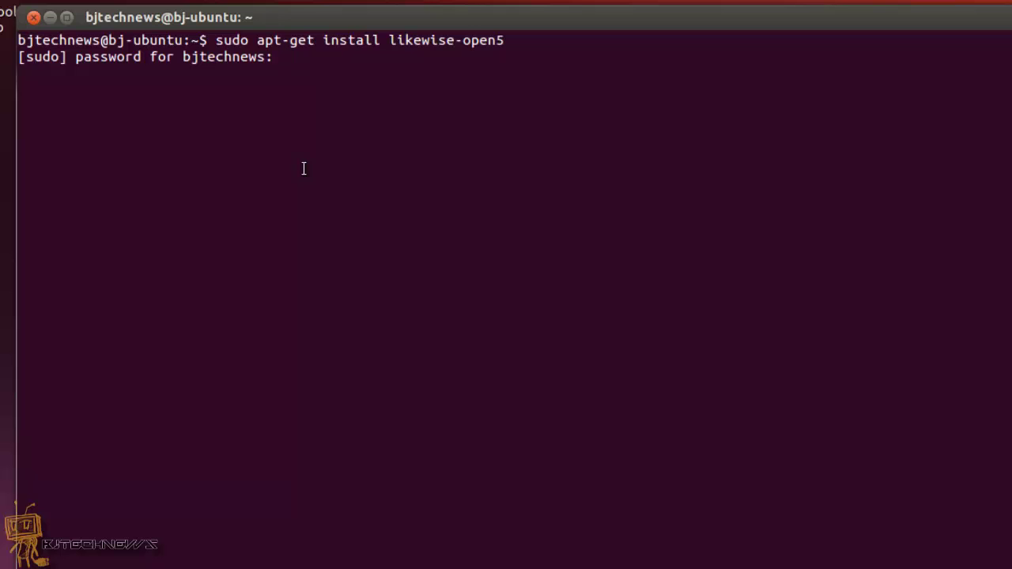
key("Return")
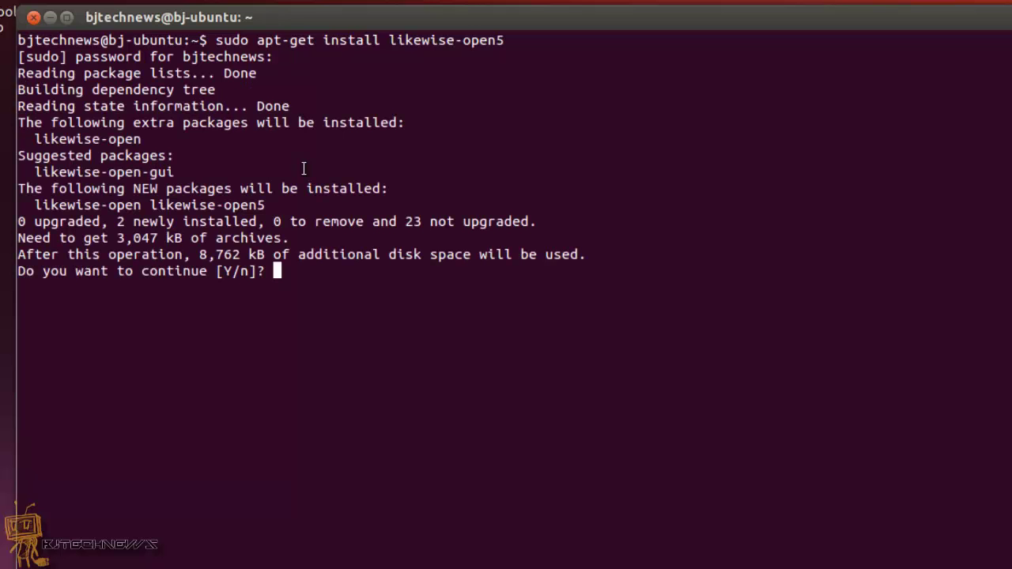
type("y")
key("Return")
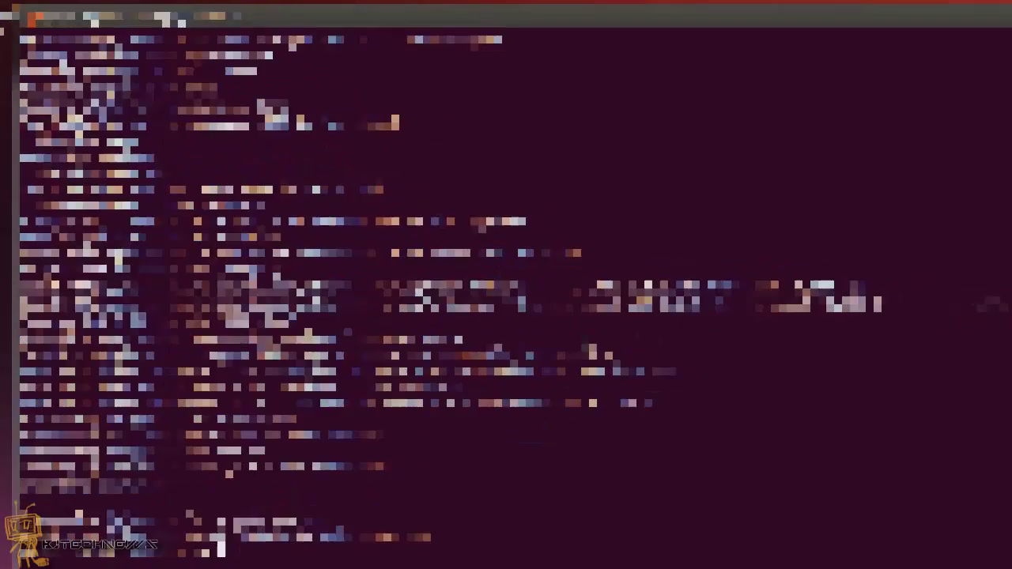
Step: Clear the terminal output with "clear"
right_click(235, 558)
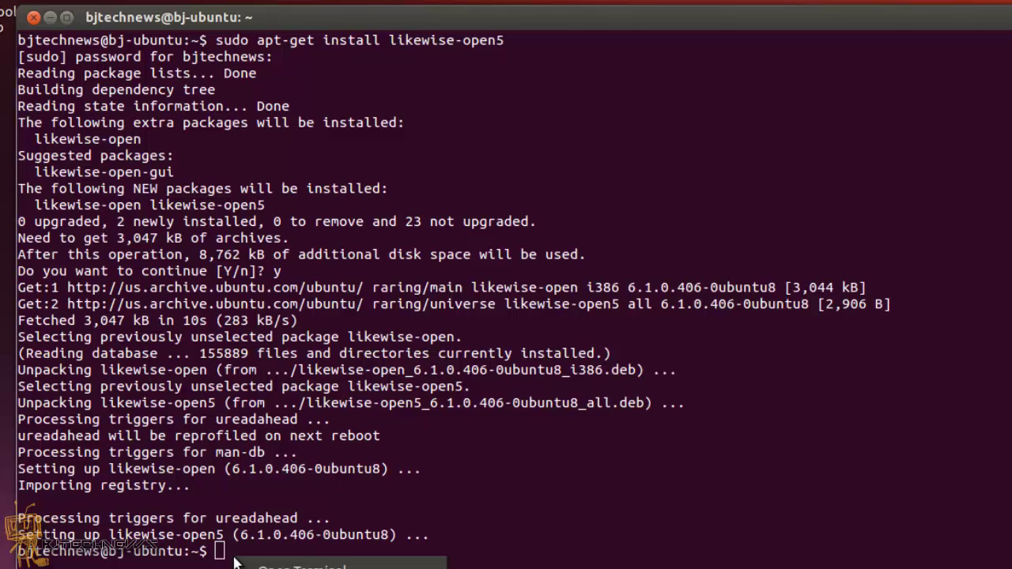
key("Escape")
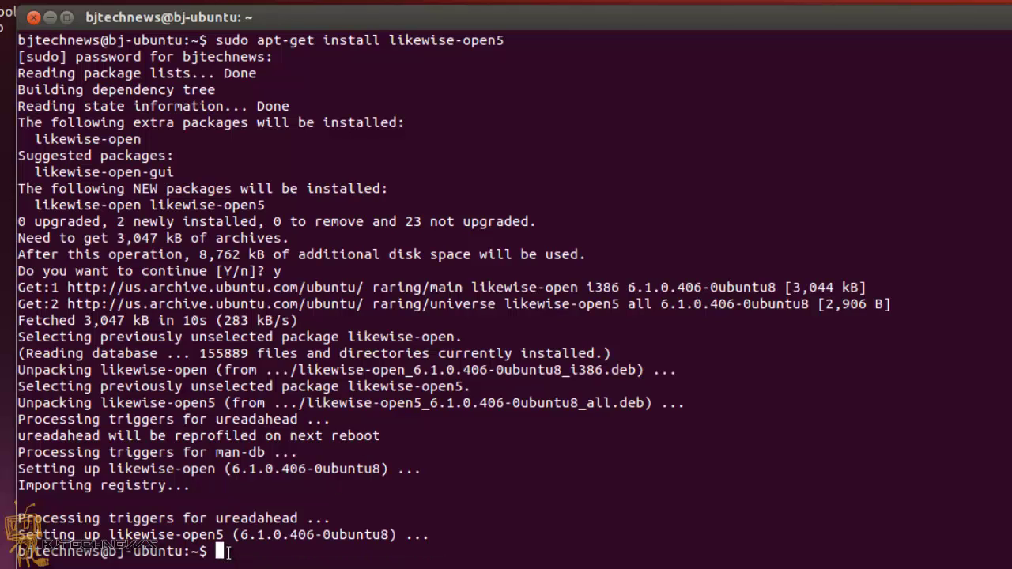
type("clear")
key("Return")
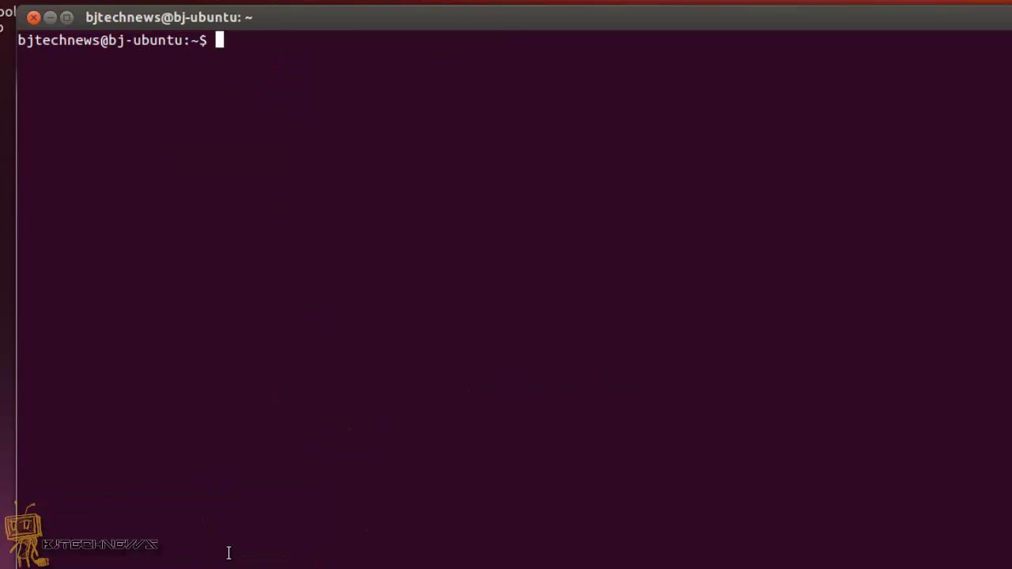
Step: Join the domain with "sudo domainjoin-cli join bjtech.edu administrator", entering the domain administrator's password
right_click(269, 77)
left_click(312, 188)
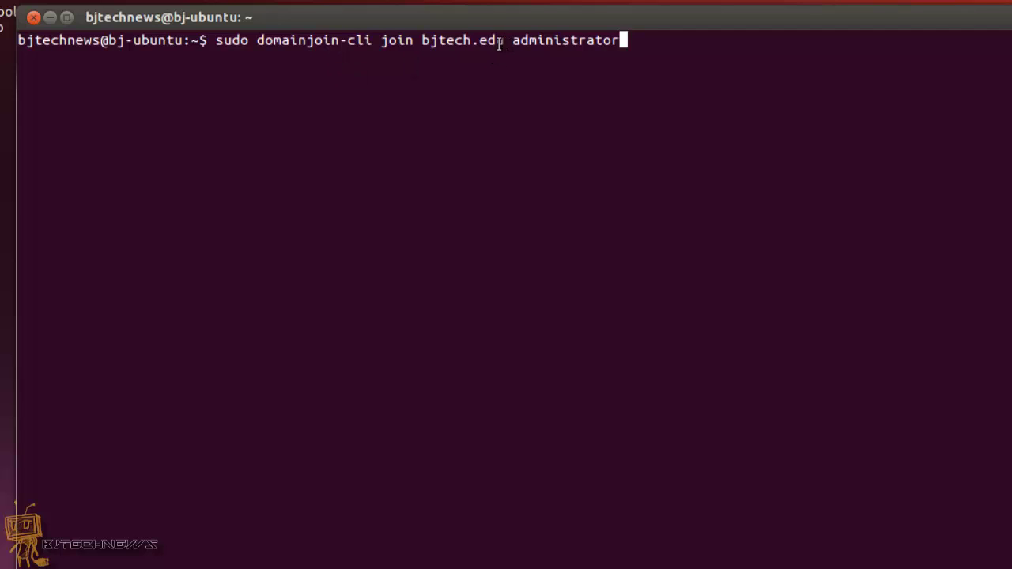
left_click_drag(510, 44, 419, 44)
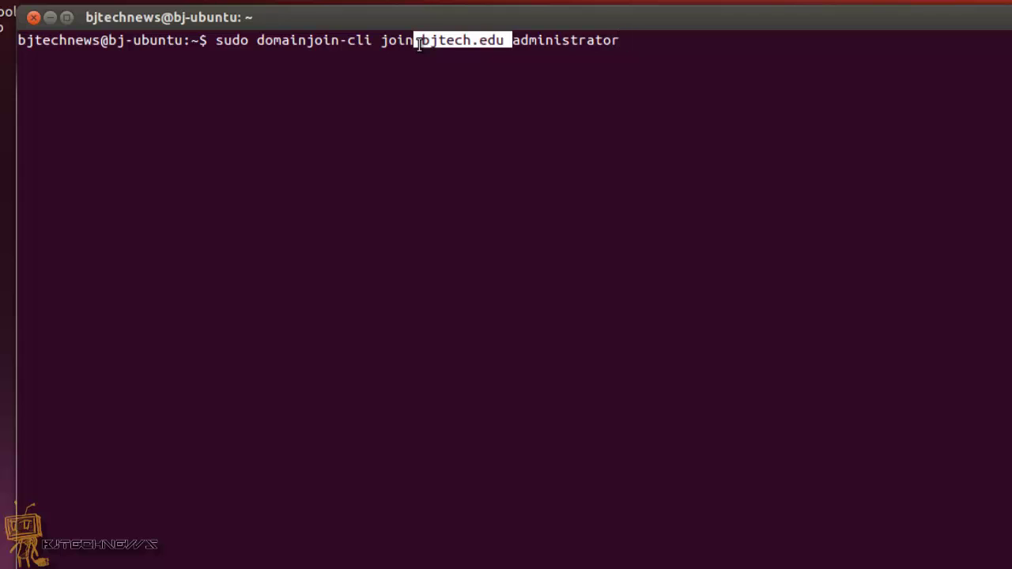
double_click(625, 40)
key("Return")
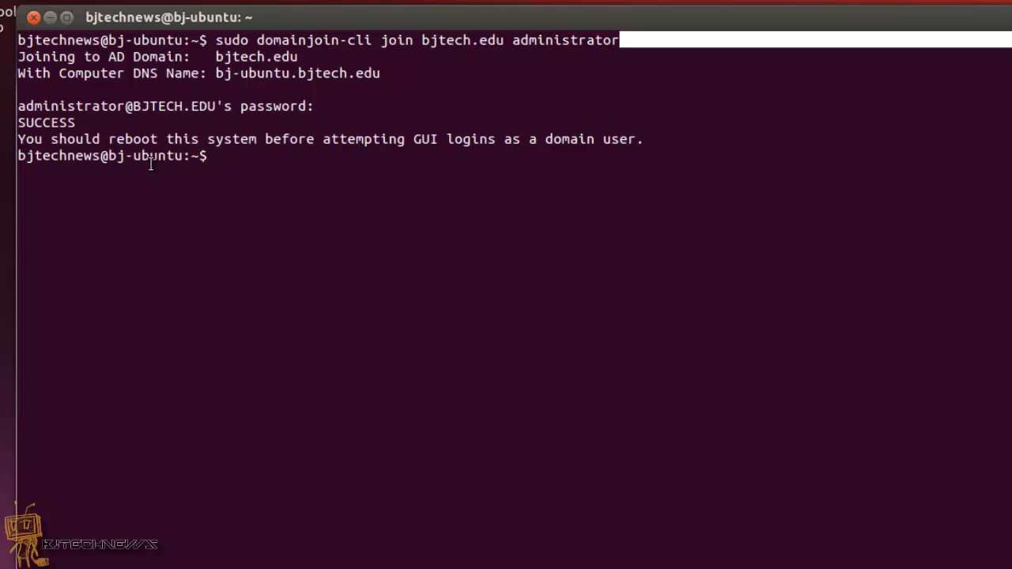
Step: Restart the machine with "sudo reboot" and log back in with the account password
left_click(258, 167)
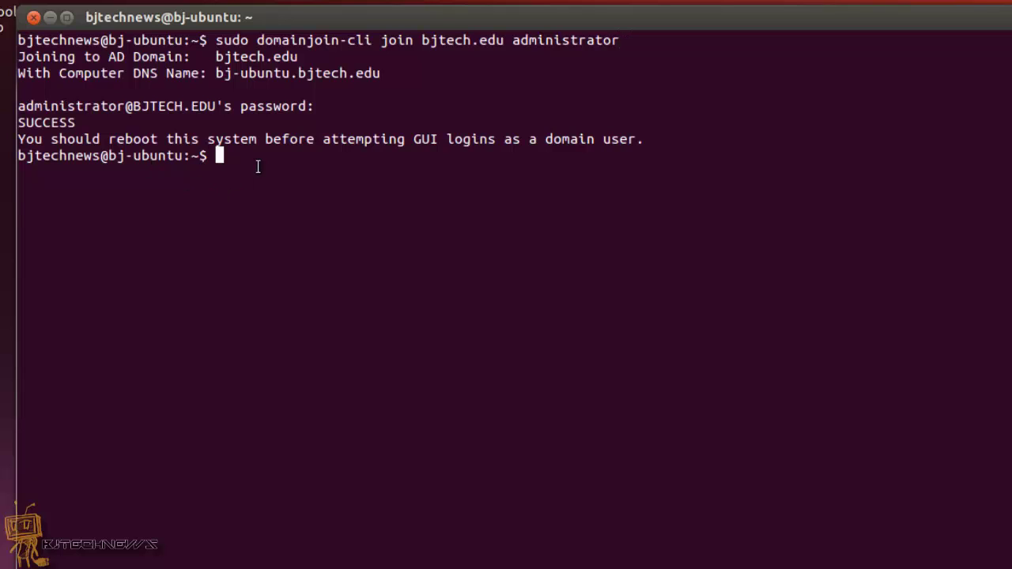
type("sud")
type("o reboo")
type("t")
key("Return")
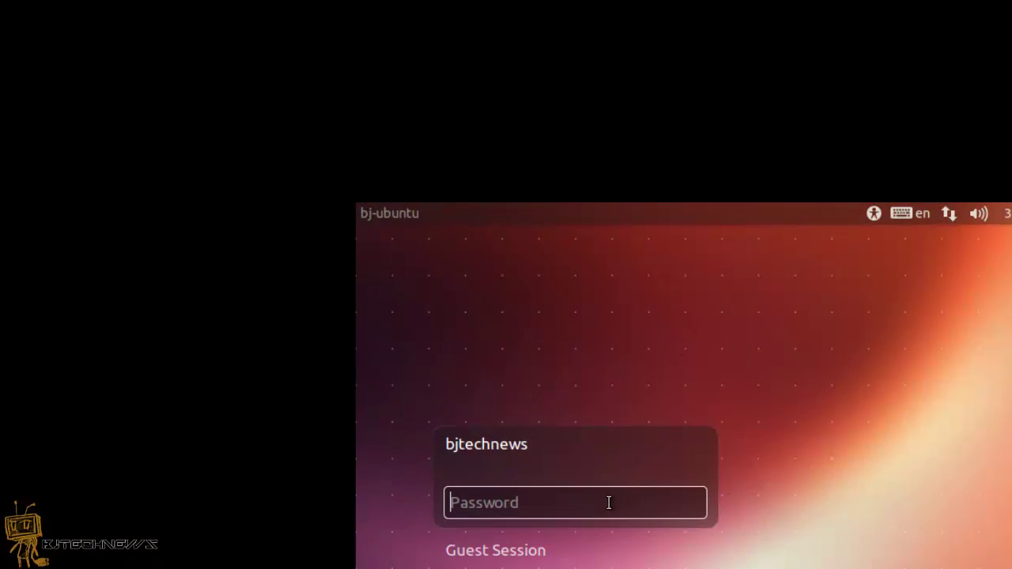
type("•••••••")
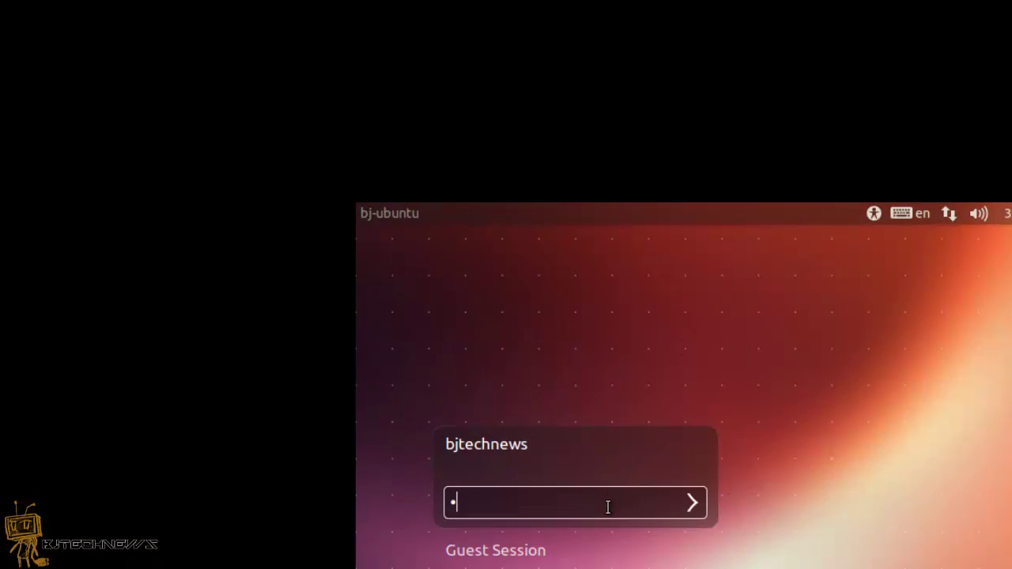
key("Return")
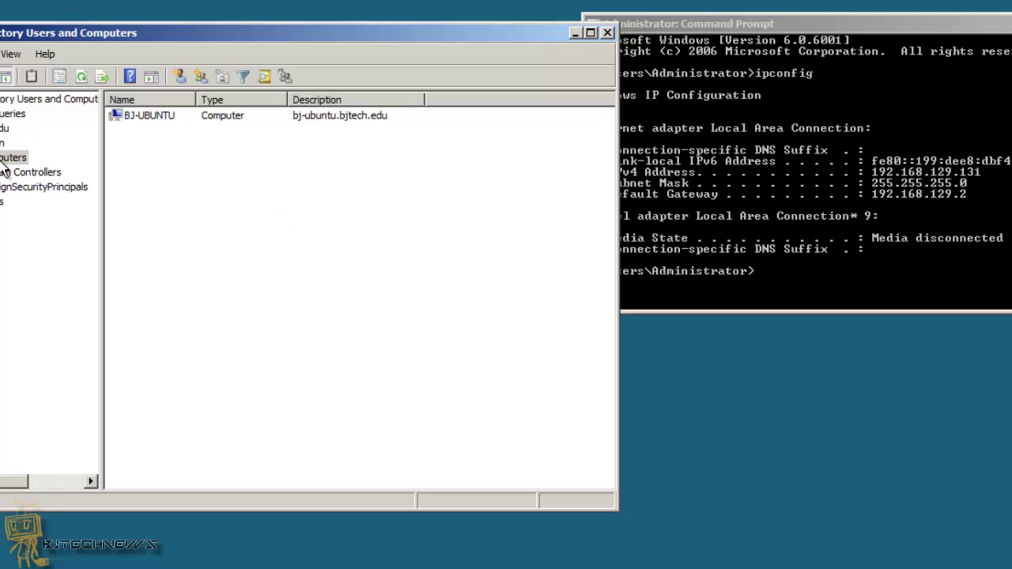
Step: On the Windows server, refresh the Computers container in Active Directory Users and Computers and select BJ-UBUNTU
left_click(6, 158)
right_click(2, 161)
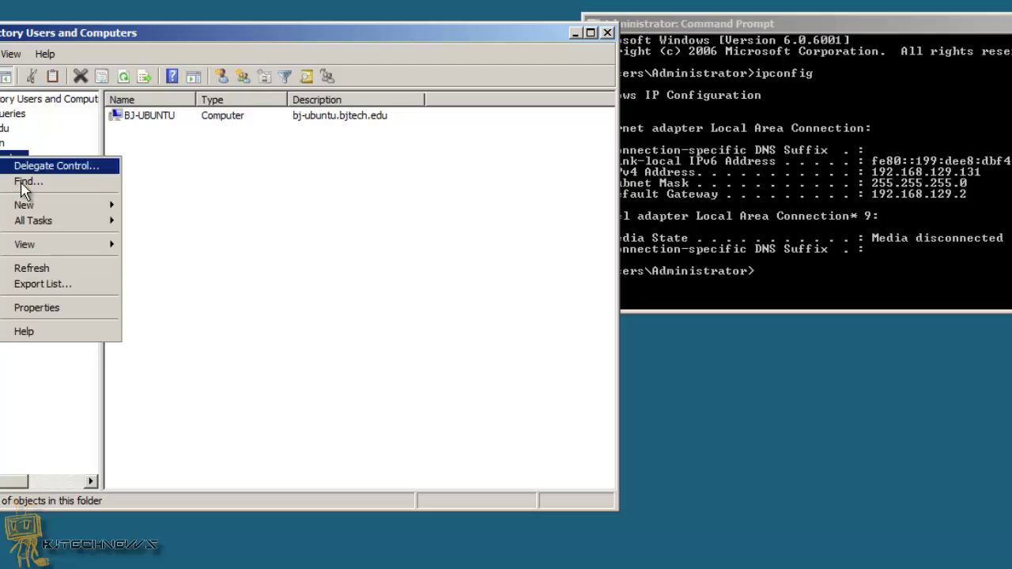
left_click(43, 270)
left_click(150, 118)
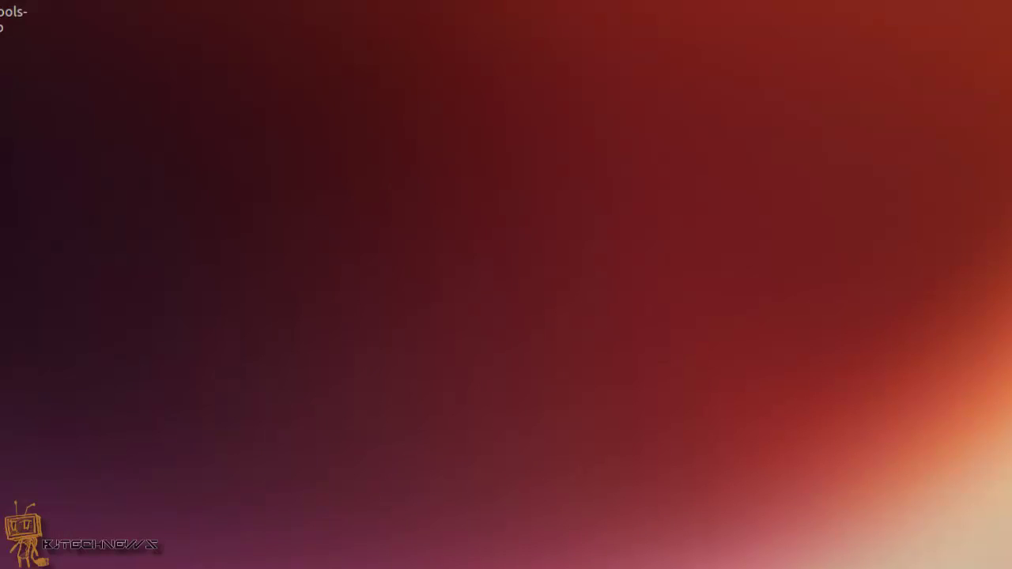
Step: Back in Ubuntu, open a terminal and run "sudo gedit /etc/samba/lwiauthd.conf", entering the sudo password
key("super")
key("Return")
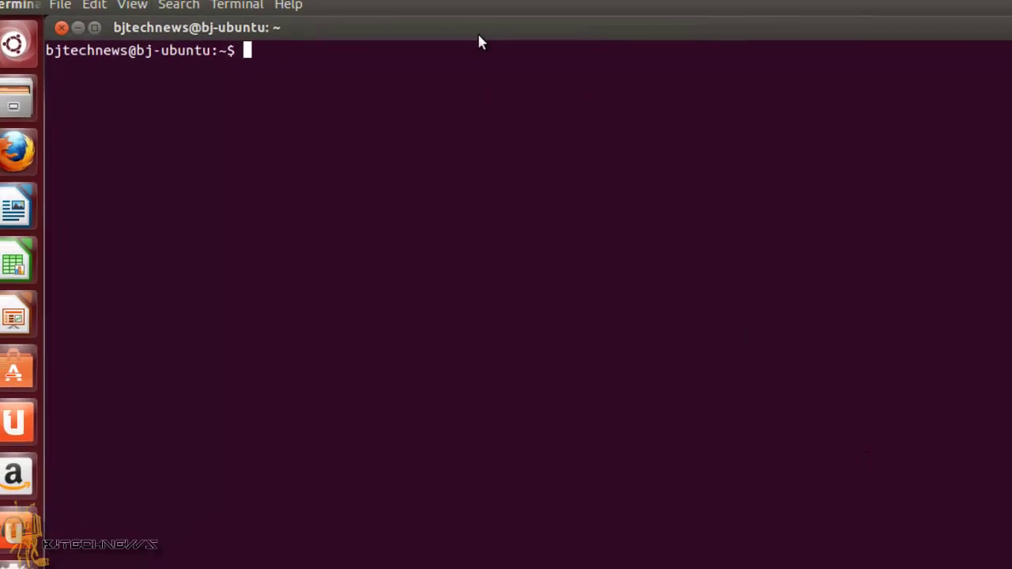
left_click_drag(479, 39, 735, 208)
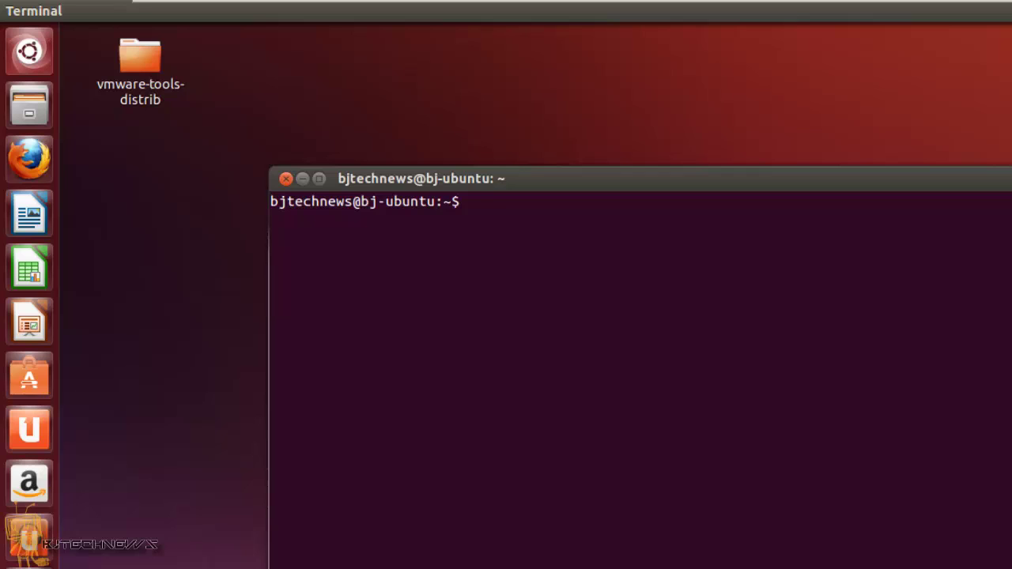
right_click(495, 241)
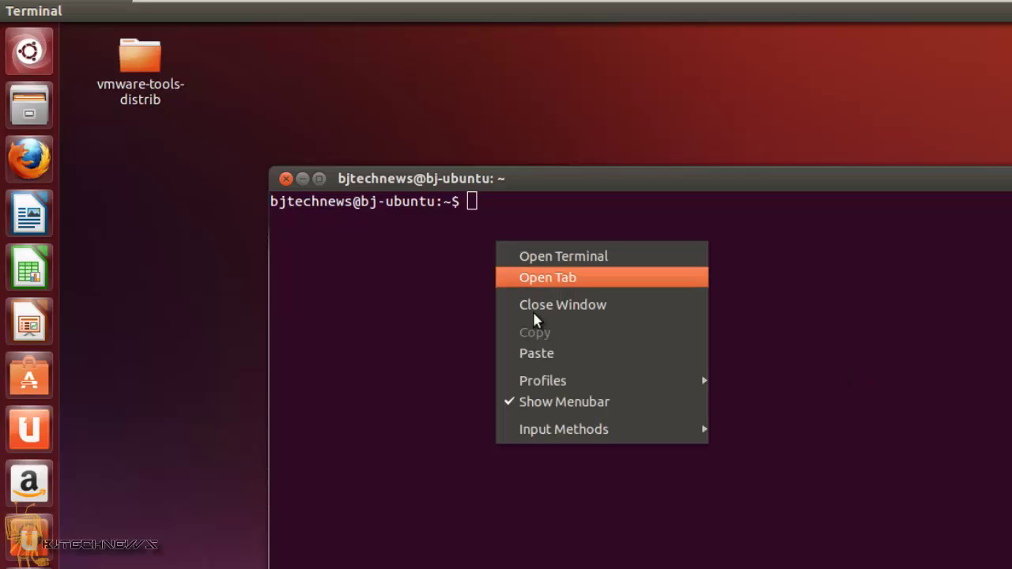
left_click(541, 354)
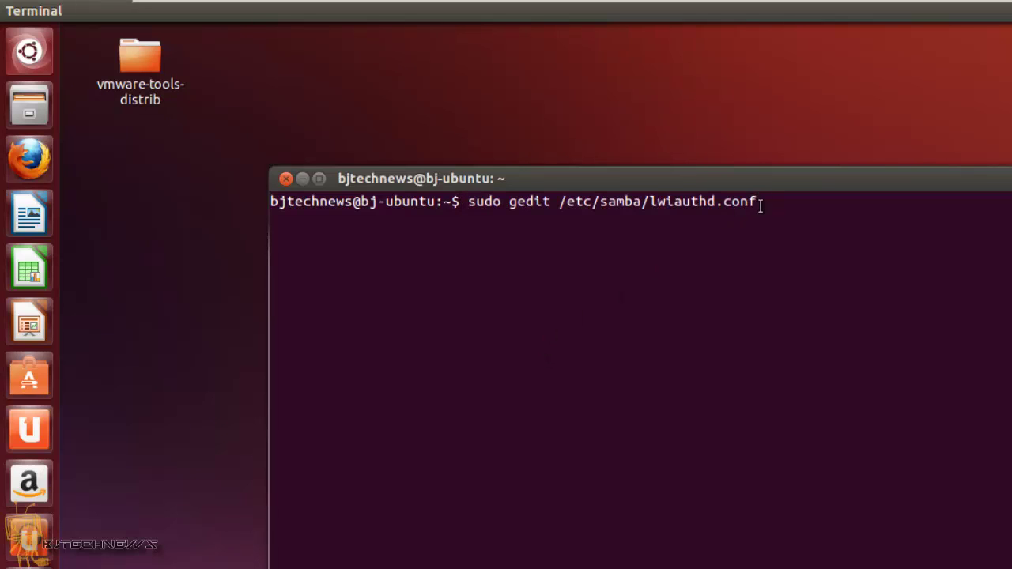
left_click_drag(761, 204, 651, 204)
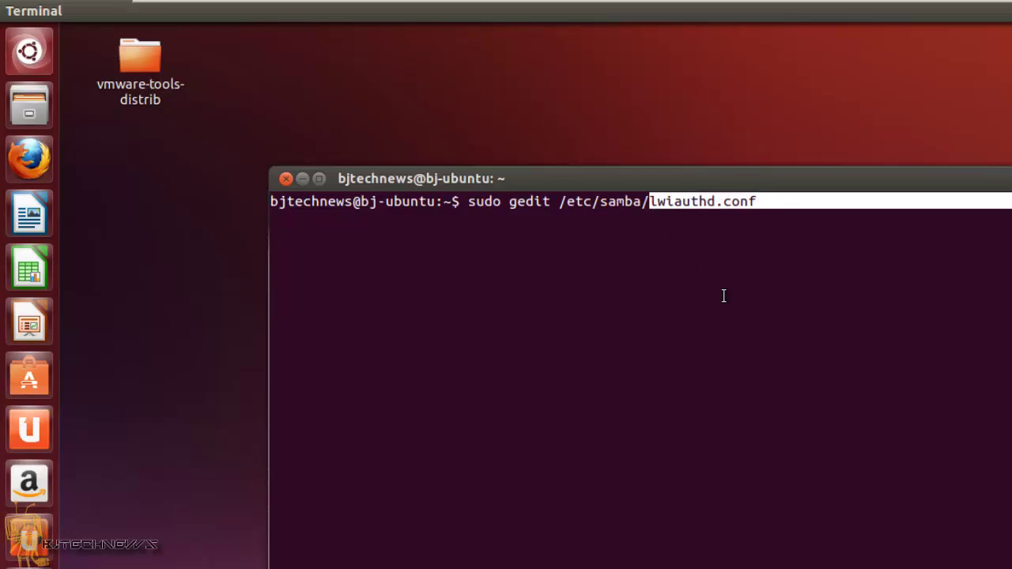
key("Return")
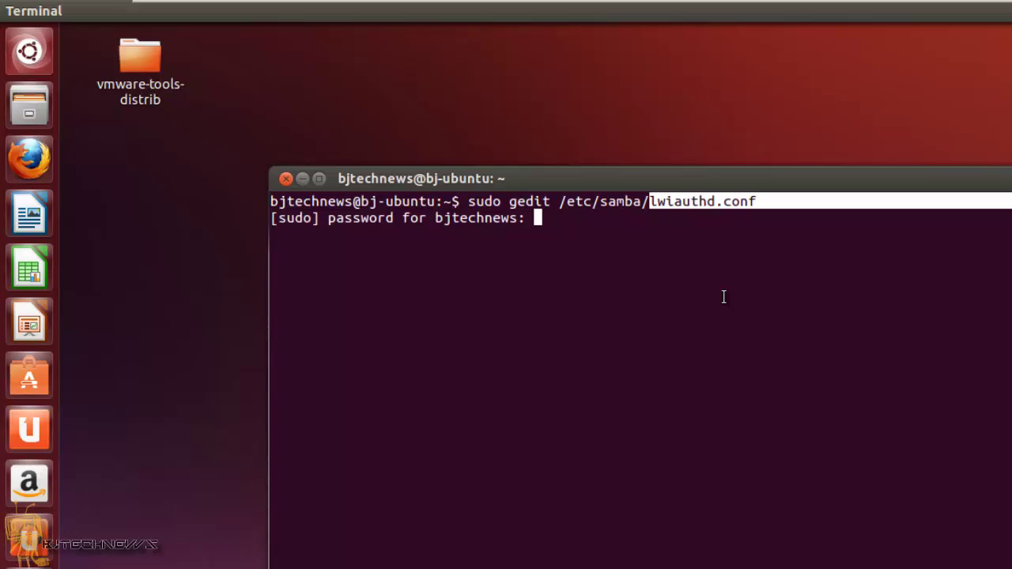
key("Return")
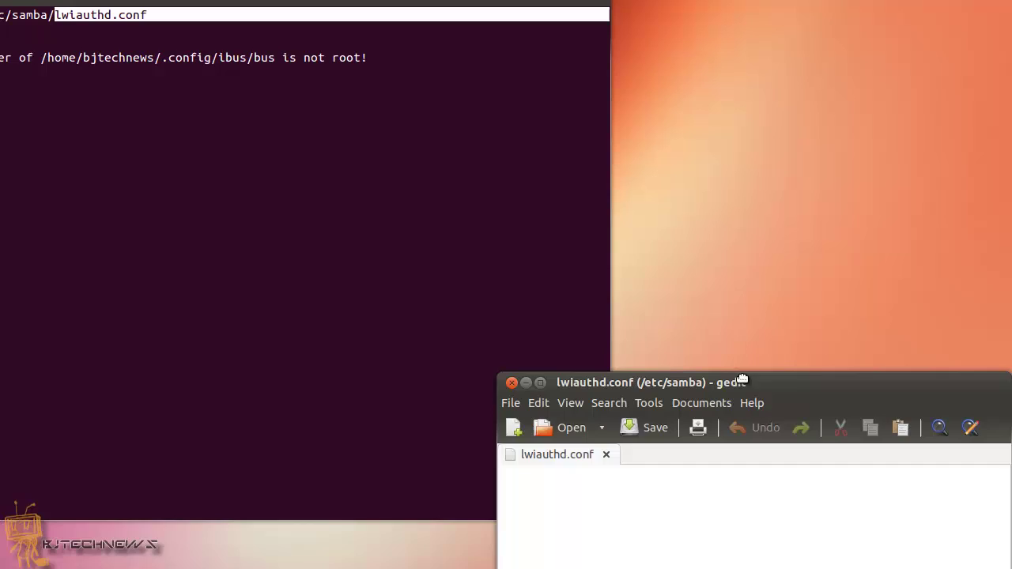
Step: Add "winbind use default domain = yes" to lwiauthd.conf, save and close the file, and restart with "sudo reboot"
left_click_drag(738, 378, 131, 53)
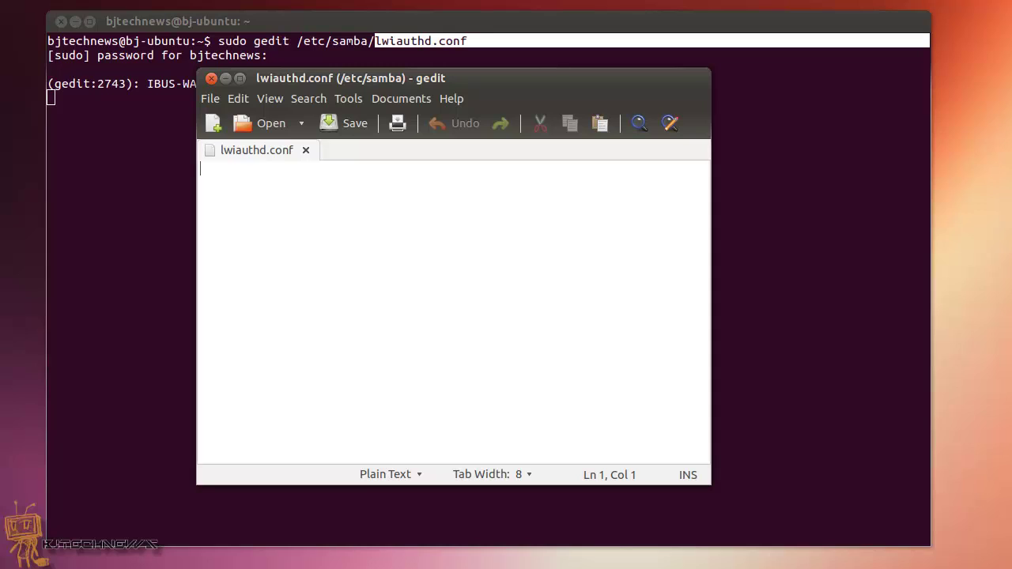
type("winbind use default domain = yes")
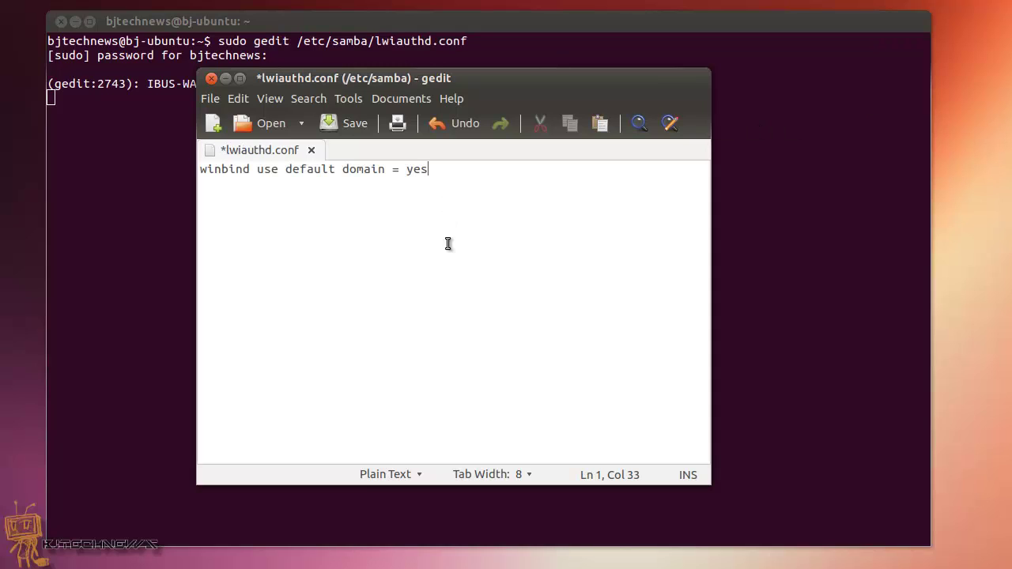
left_click(348, 126)
left_click(212, 79)
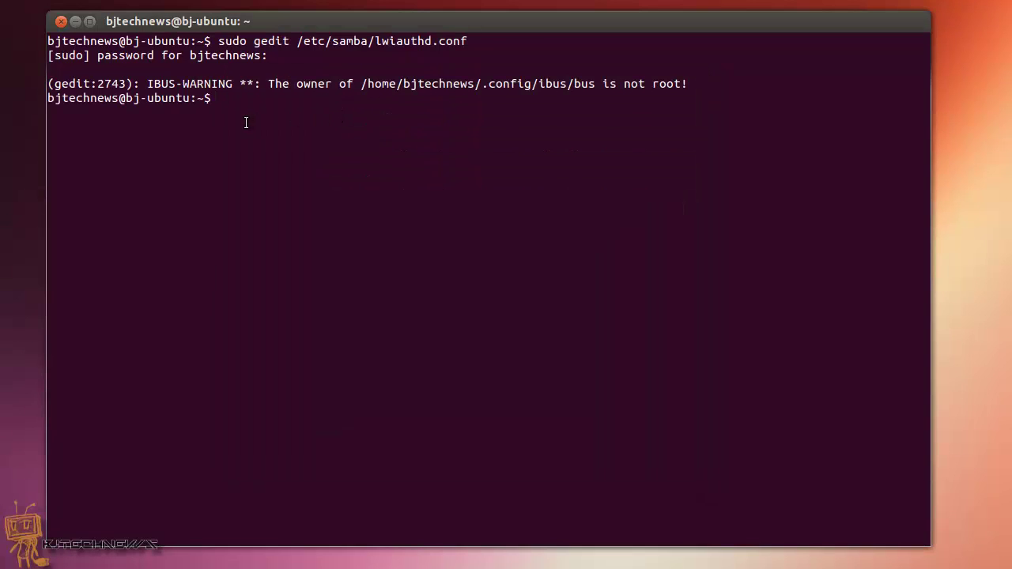
type("sudo reboot")
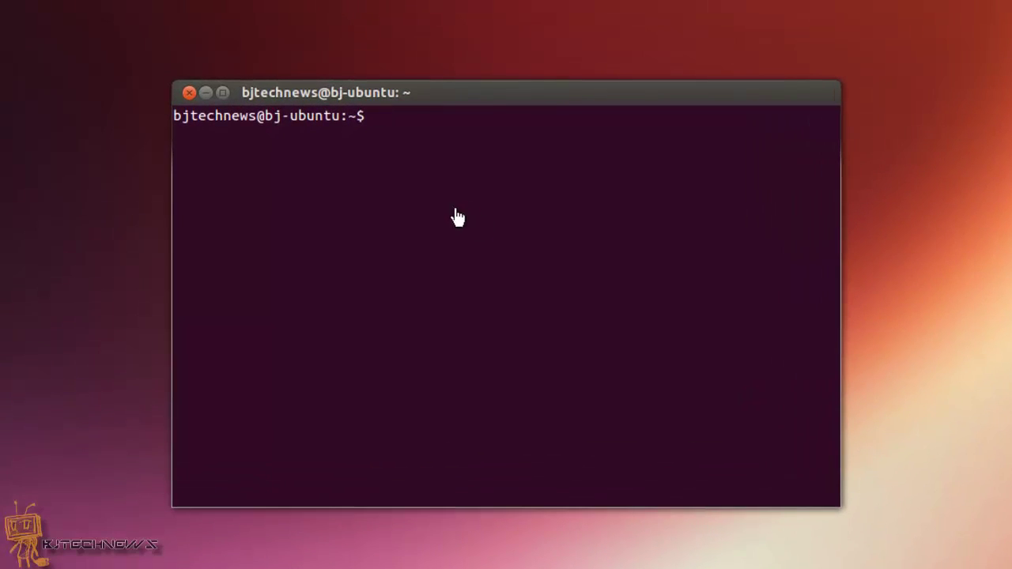
Step: Run "sudo gedit /etc/sudoers" with the sudo password, and reposition and enlarge the editor window
right_click(427, 171)
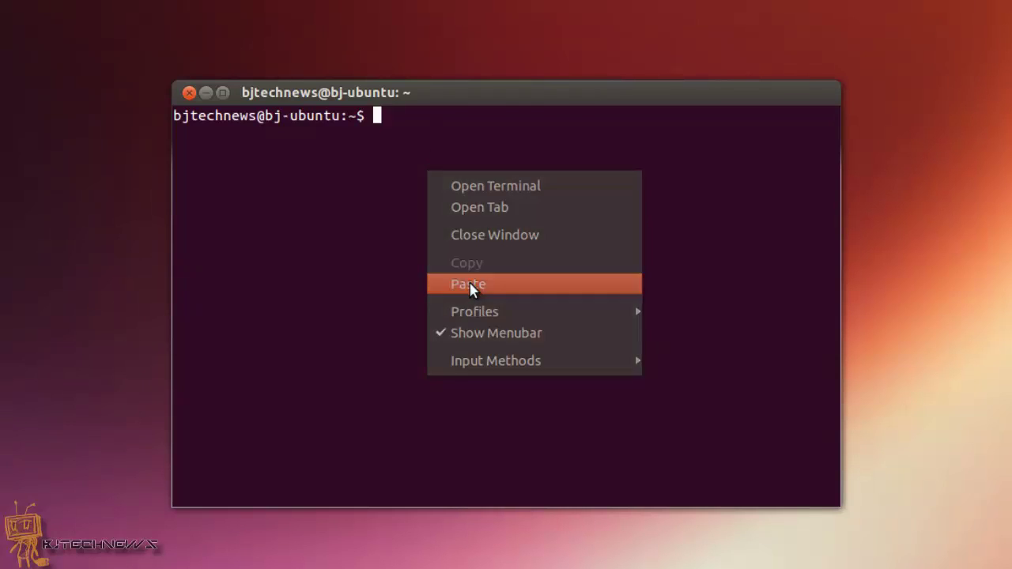
left_click(471, 286)
key("Return")
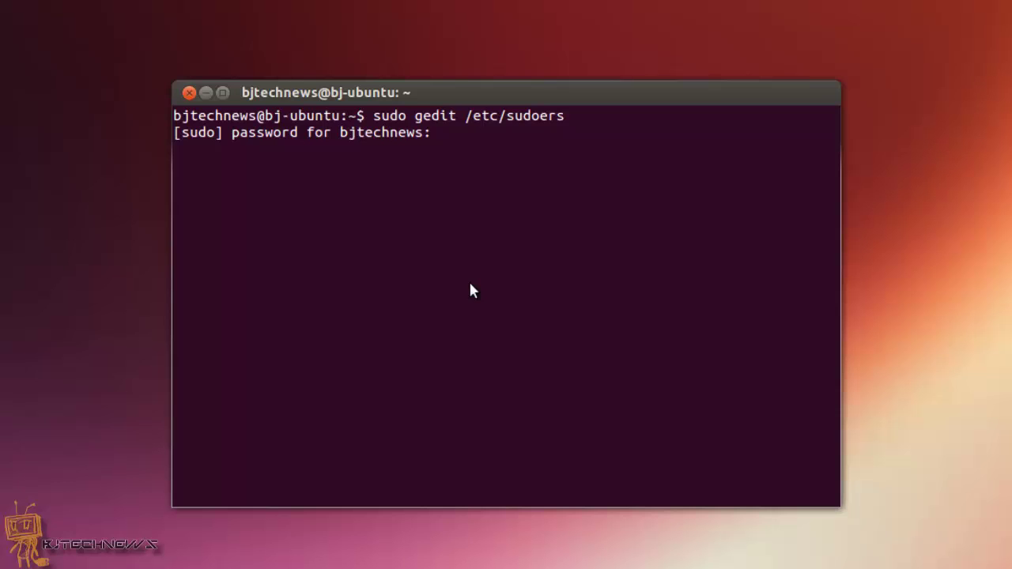
key("Return")
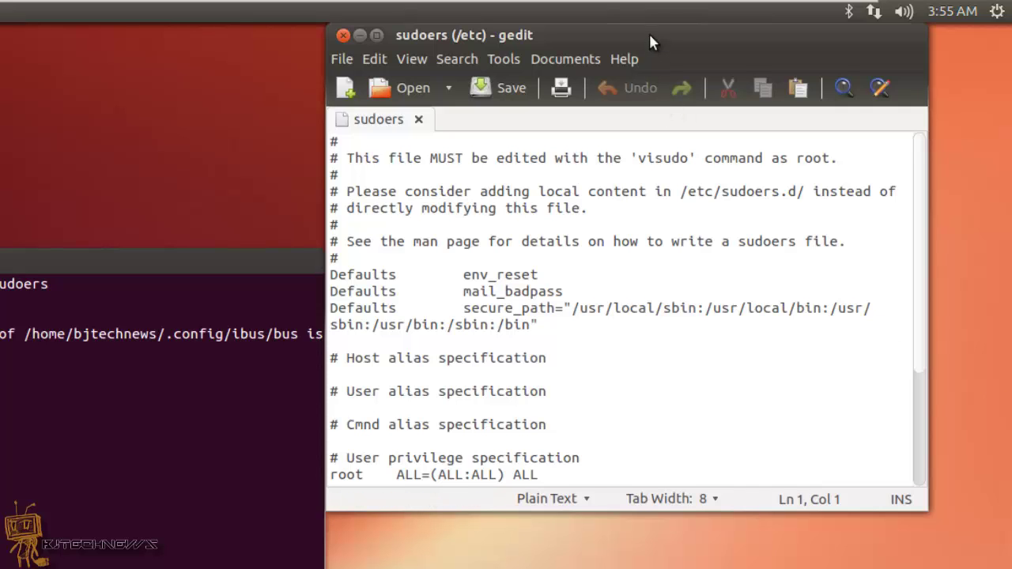
left_click_drag(636, 33, 269, 34)
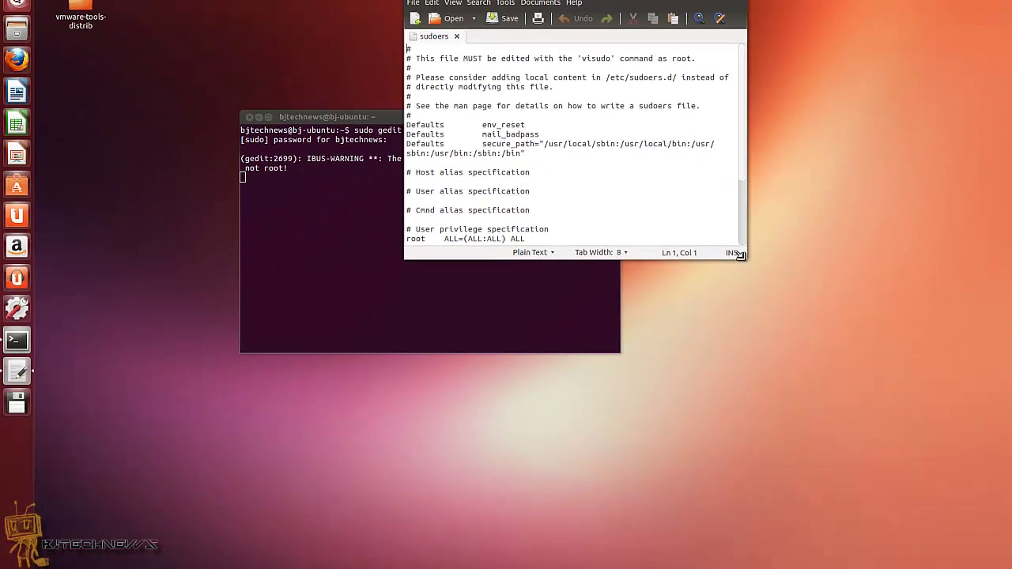
left_click_drag(678, 328, 794, 447)
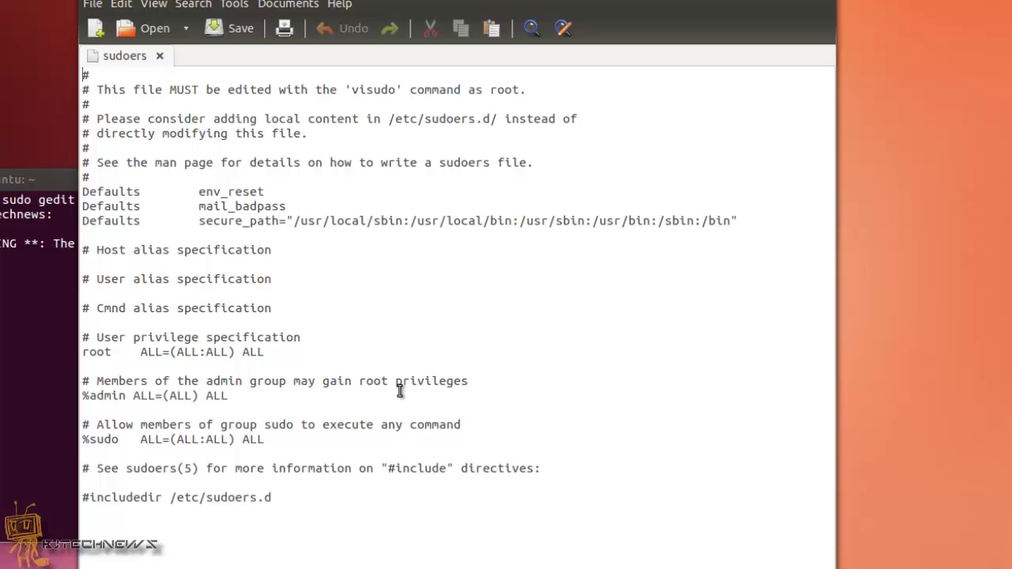
Step: Add the line "%bjtech\\domain^admins ALL=(ALL) ALL" directly below the %admin entry in sudoers
left_click(252, 401)
key("Return")
type("%bjtech\\domain^admins ALL=(ALL) ALL")
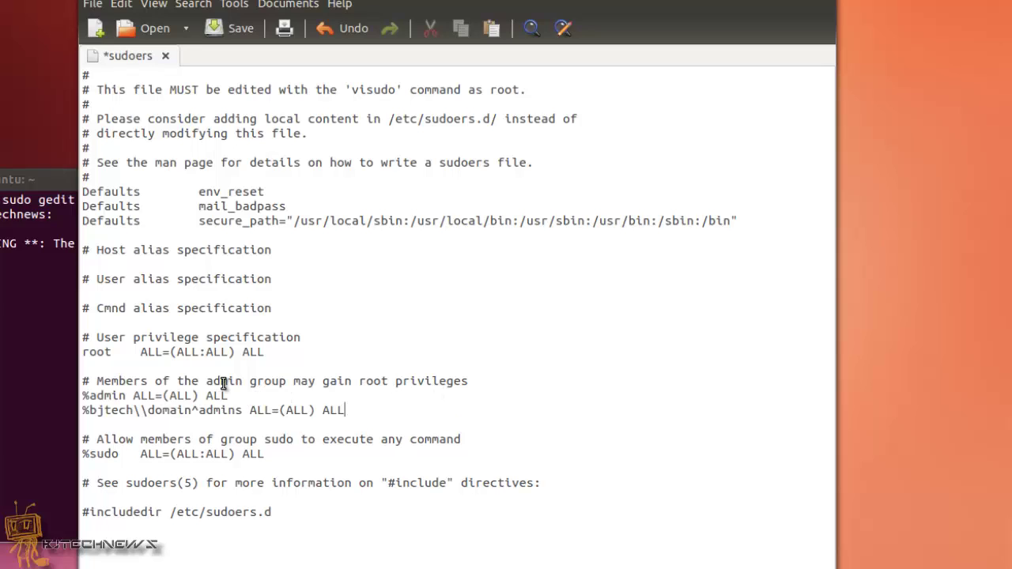
Step: Examine the domain name and the domain^admins group part of the new sudoers line by highlighting them
double_click(121, 410)
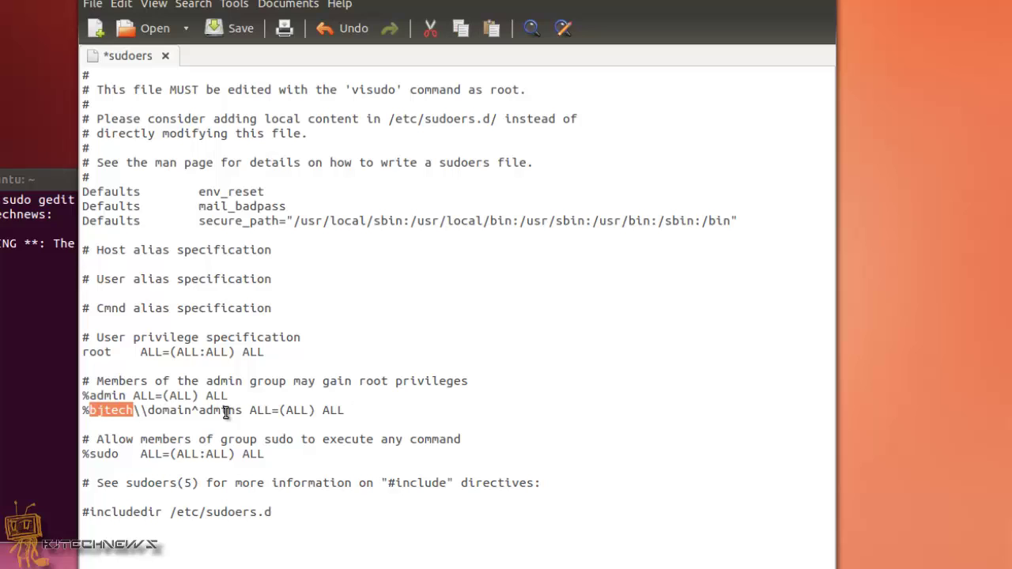
left_click(244, 411)
key("shift+Left")
key("shift+Left")
key("shift+Left")
key("shift+Left")
key("shift+Left")
key("shift+Left")
key("shift+Left")
key("shift+Left")
key("shift+Left")
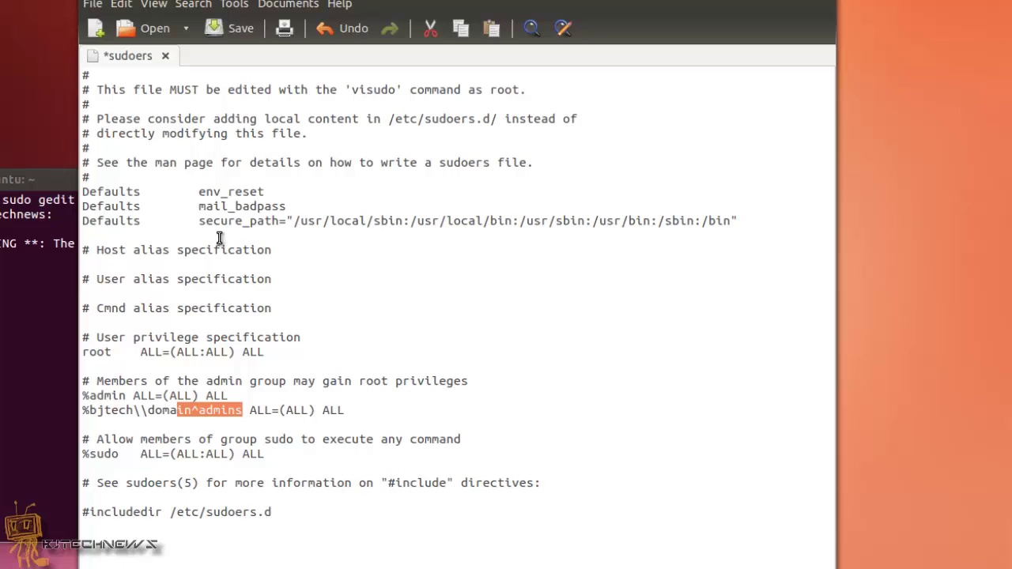
Step: Save and close sudoers, and open the display manager configuration with "sudo gedit /etc/lightdm/lightdm.conf"
left_click(231, 29)
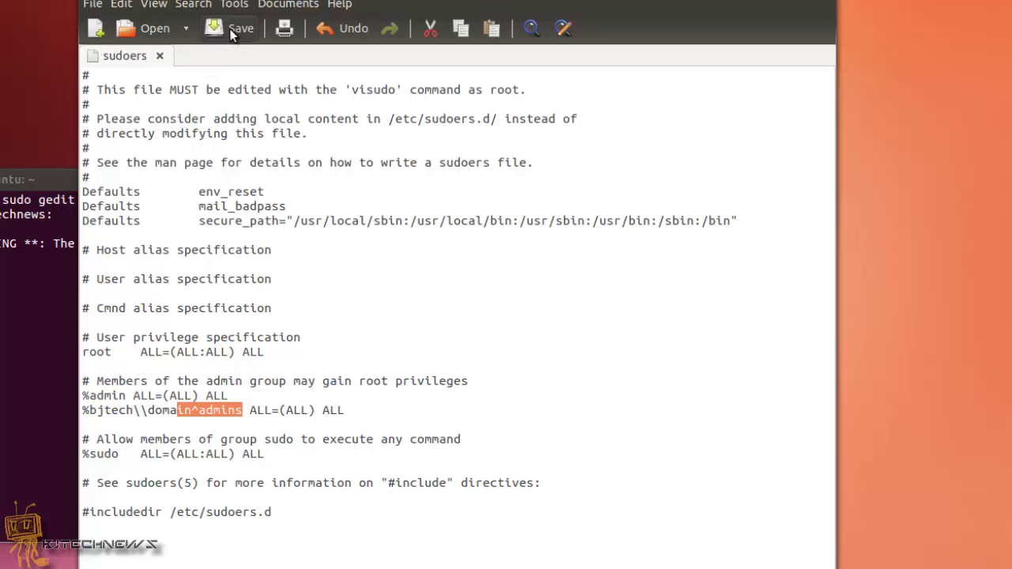
key("ctrl+q")
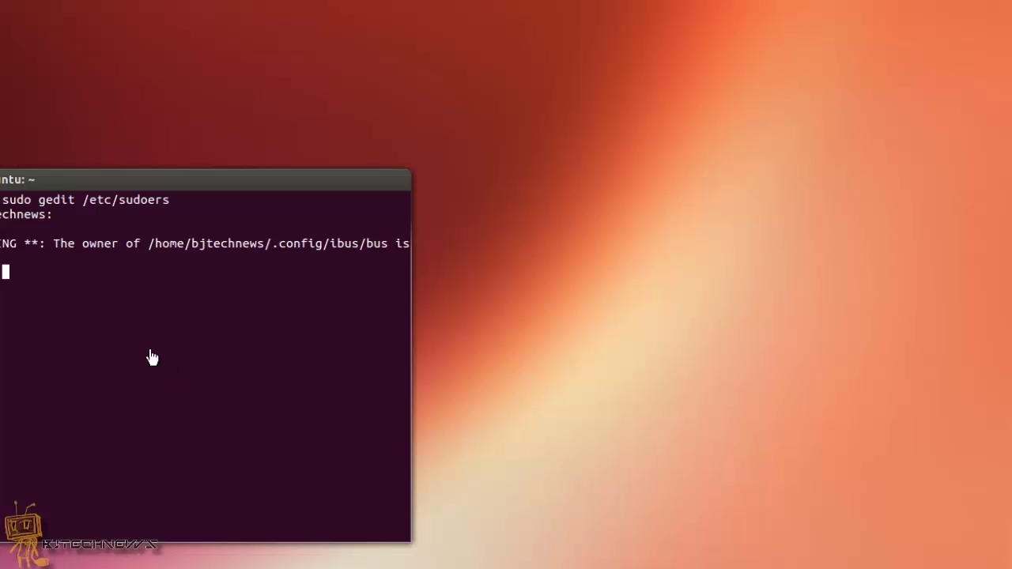
right_click(68, 307)
left_click(103, 405)
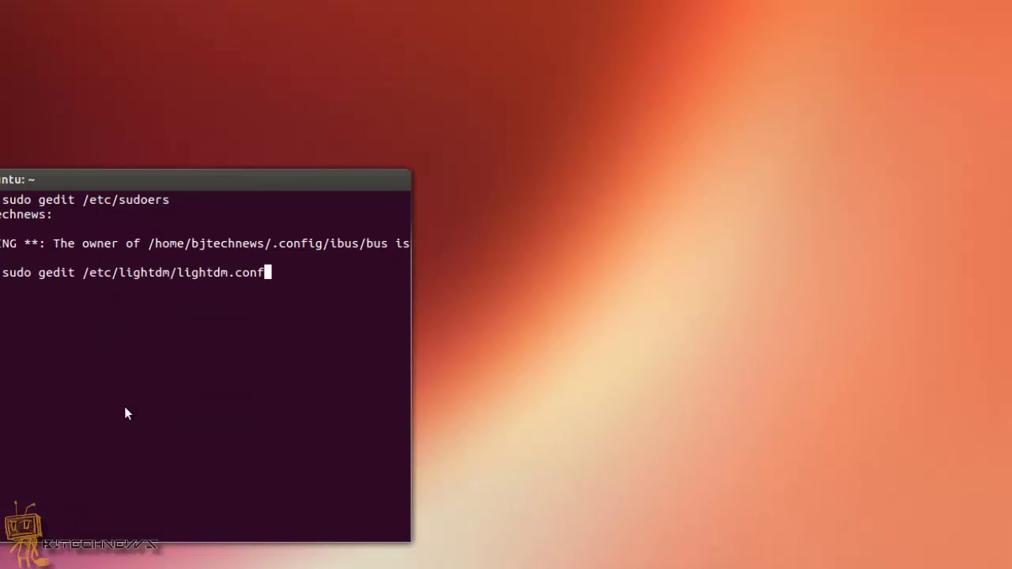
key("Return")
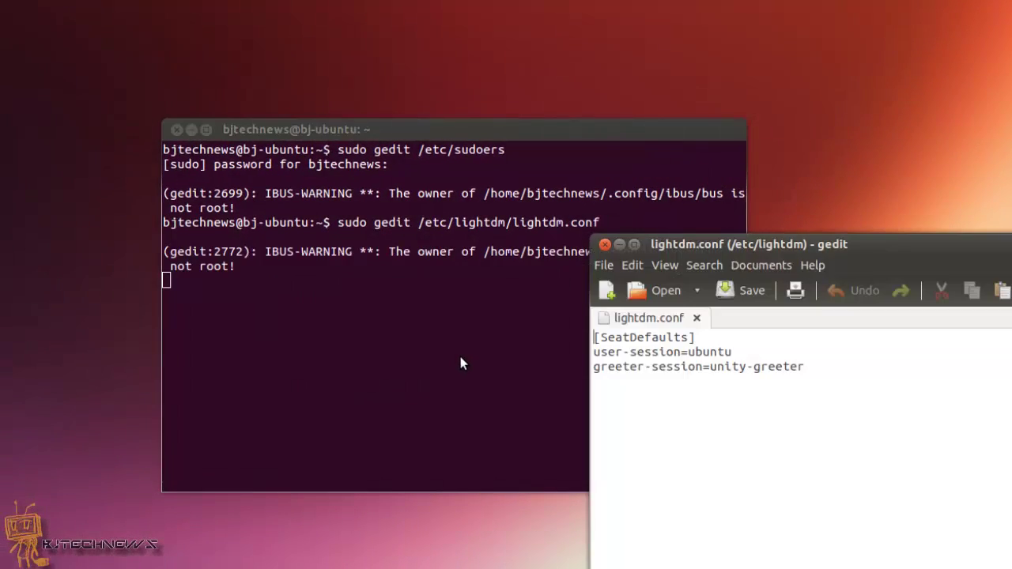
Step: Add the line "greeter-show-manual-login=true" below the greeter-session entry in lightdm.conf, repositioning the editor window first
left_click_drag(887, 246, 609, 131)
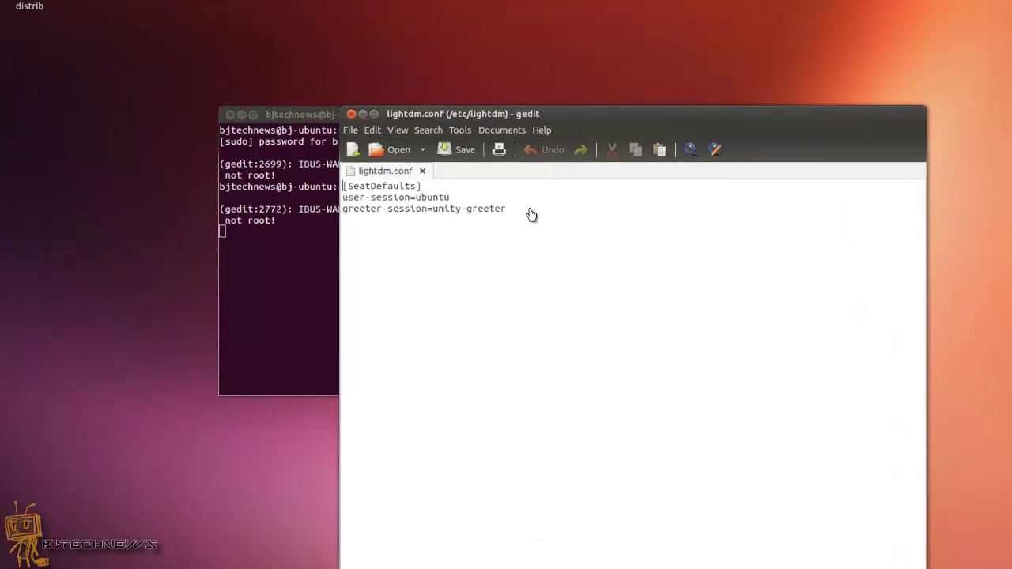
left_click(526, 212)
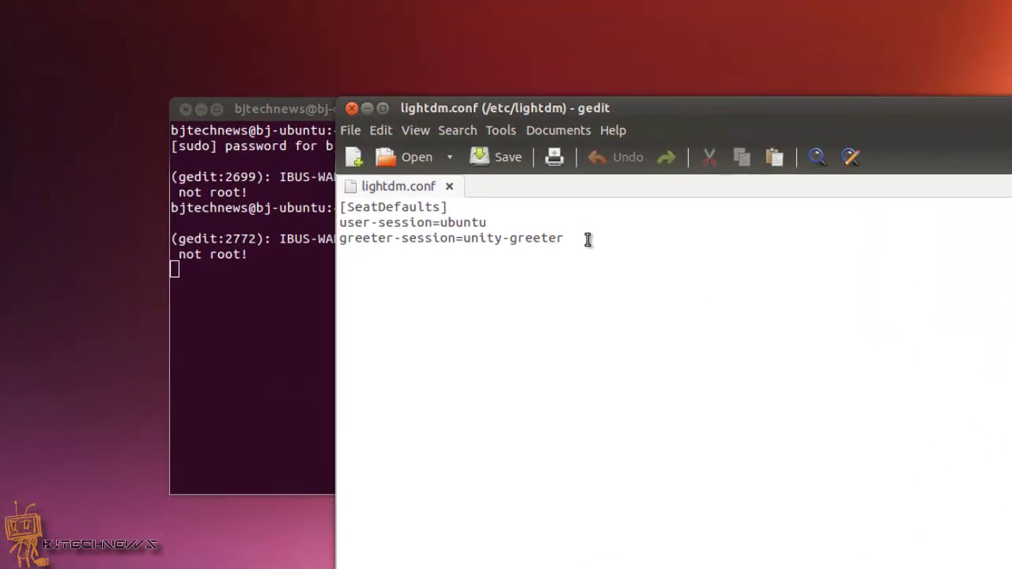
key("Return")
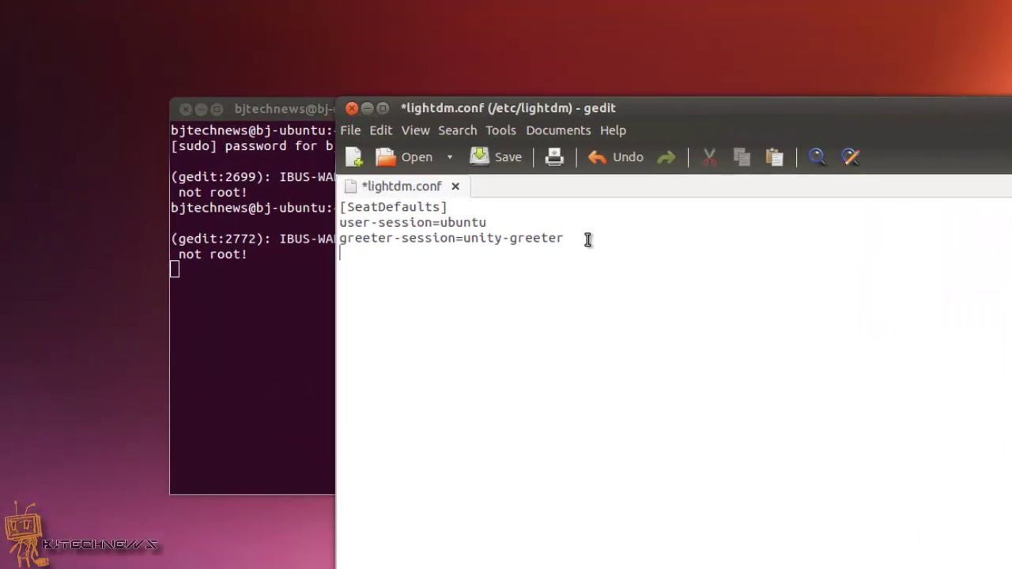
type("greeter-show-manual-login=true")
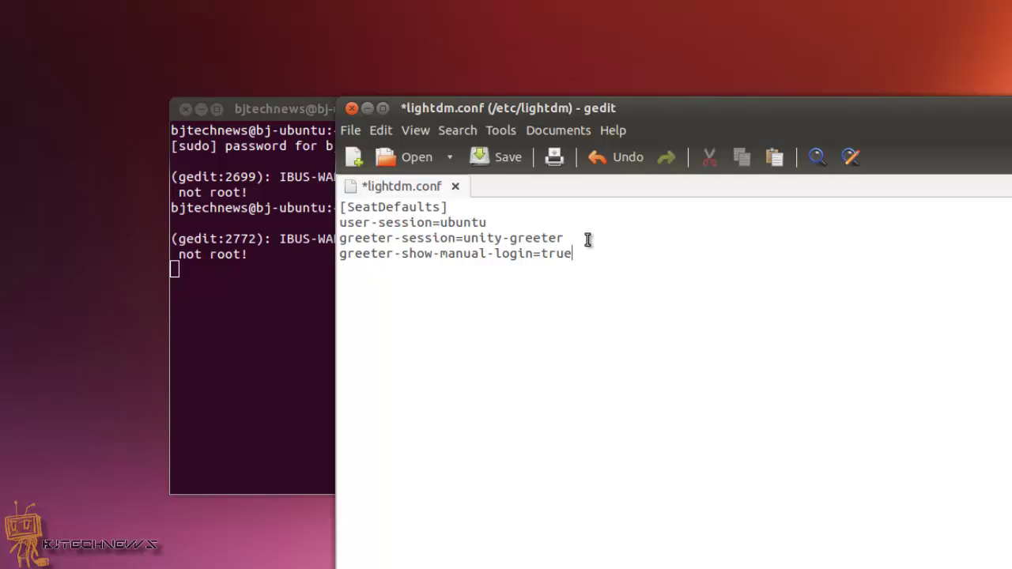
Step: Save and close lightdm.conf, and end the terminal session with "exit"
left_click(500, 159)
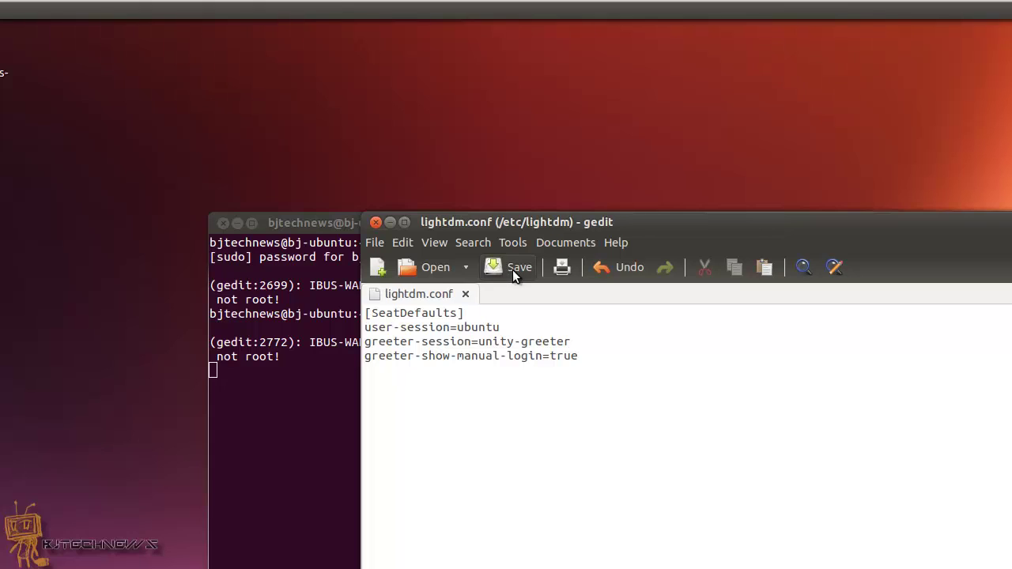
left_click(374, 222)
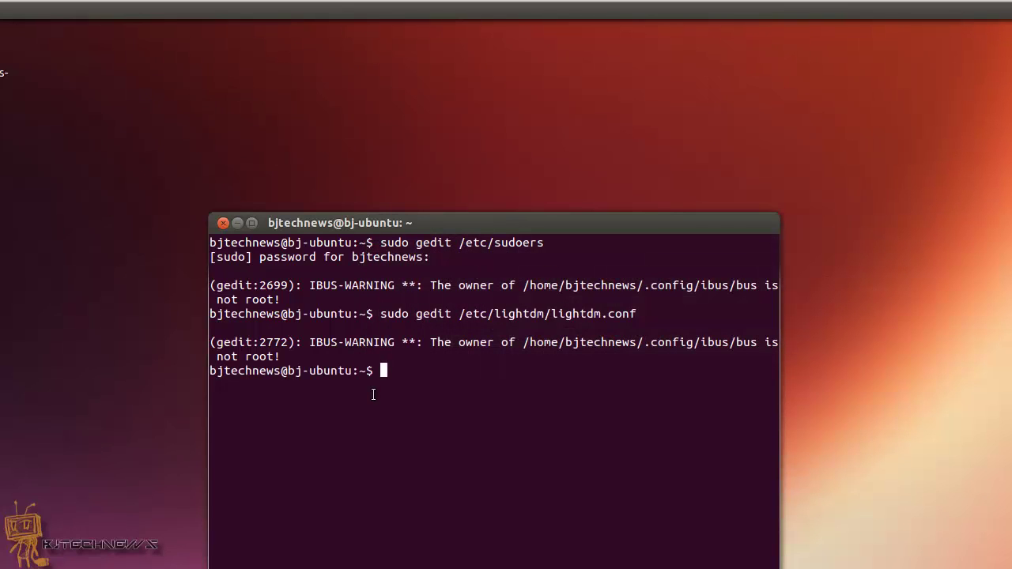
type("exit")
key("Return")
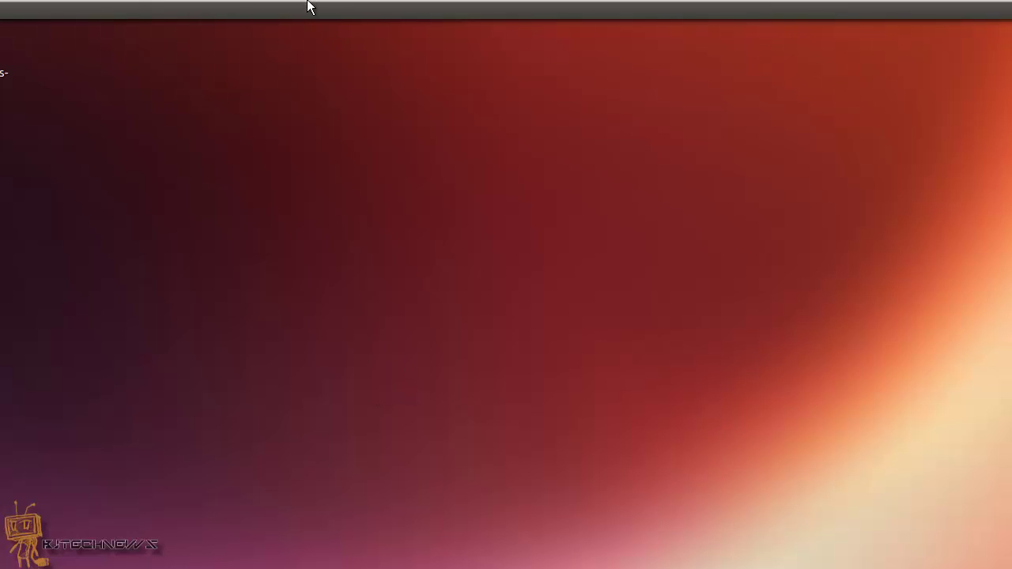
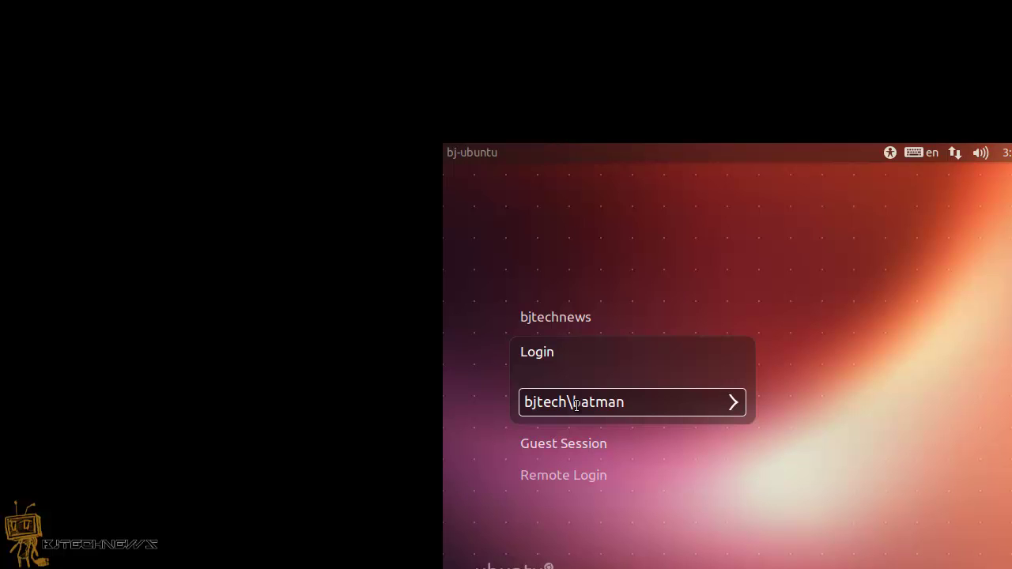
Step: Submit the domain login bjtech\batman on the login screen and sign in with the account password
left_click_drag(567, 403, 522, 402)
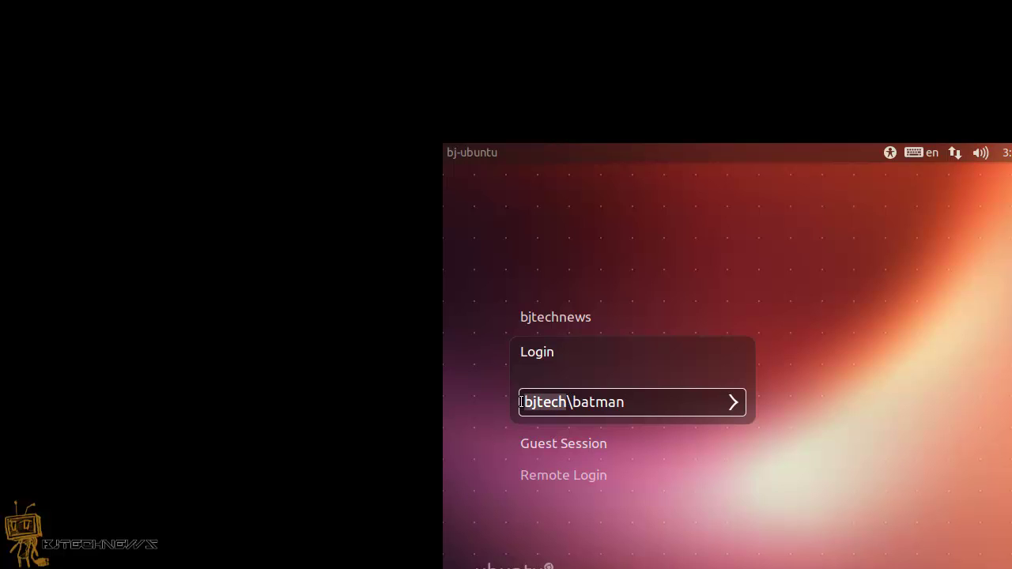
left_click(643, 408)
key("Return")
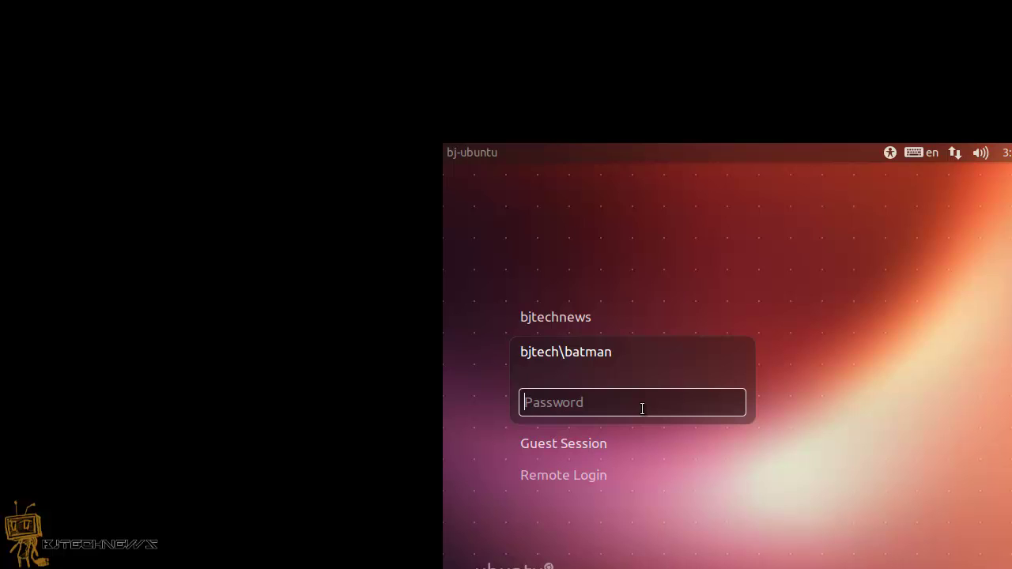
type("••••••••")
key("Return")
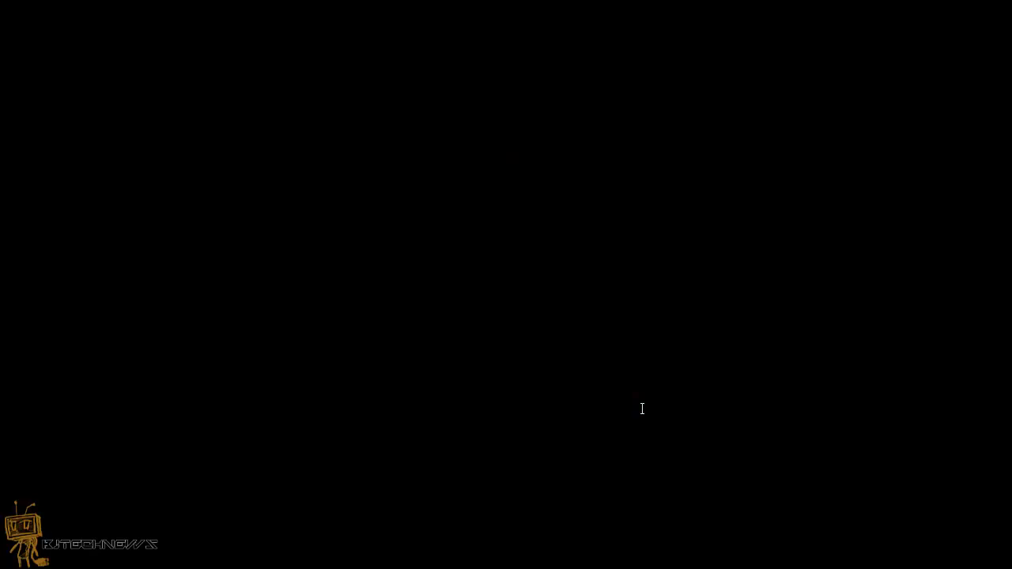